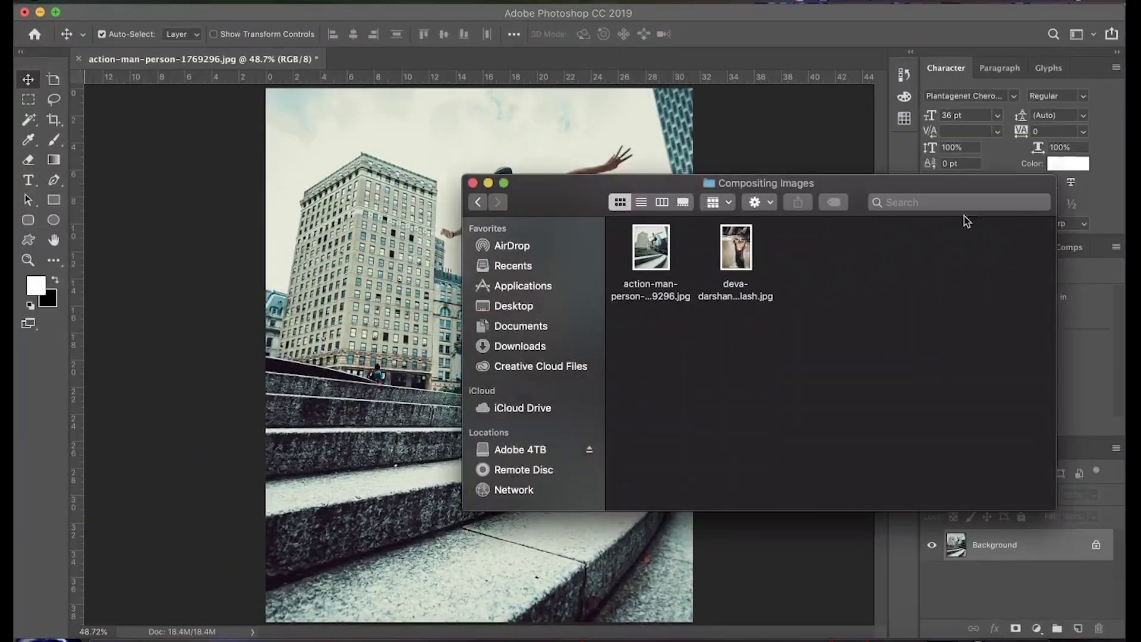
Move the Compositing Images Finder window aside and select the deva-darshan crocodile JPG
left_click_drag(564, 211, 675, 193)
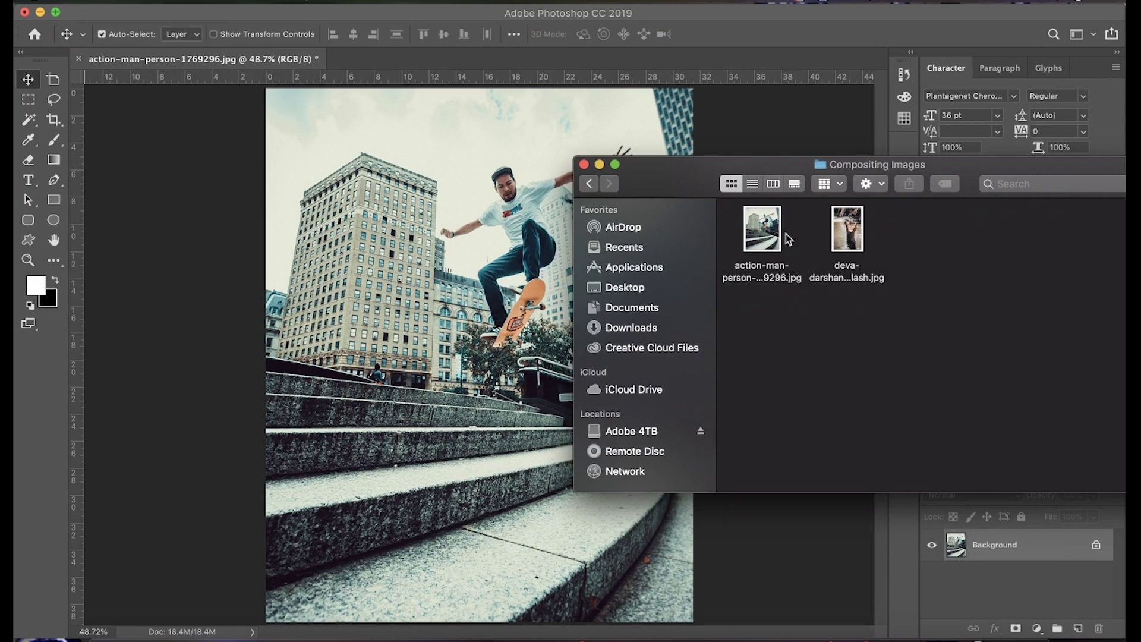
left_click(853, 247)
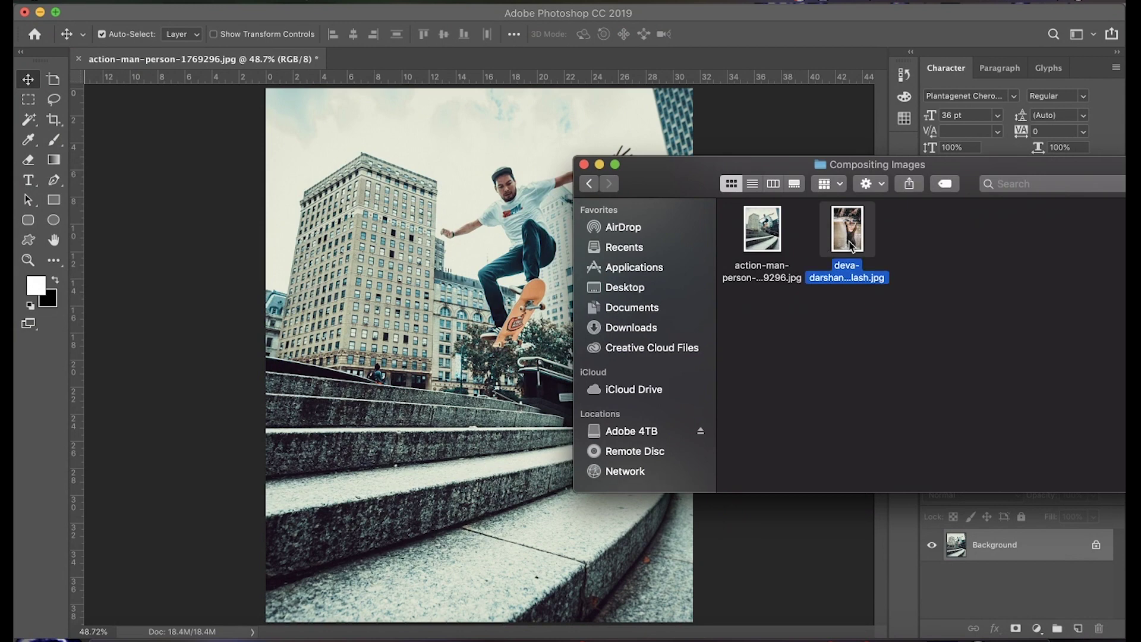
Place the deva-darshan crocodile photo as a layer, scaled to about 32% and centred at the bottom
left_click_drag(852, 246, 479, 365)
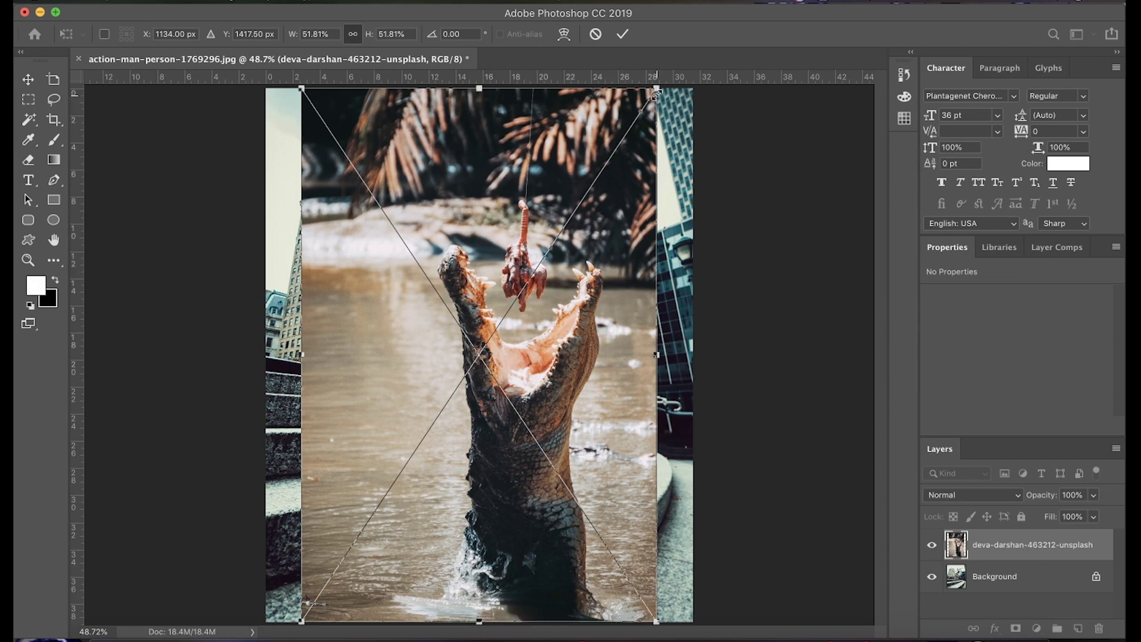
left_click_drag(656, 90, 492, 244)
left_click_drag(495, 408, 569, 409)
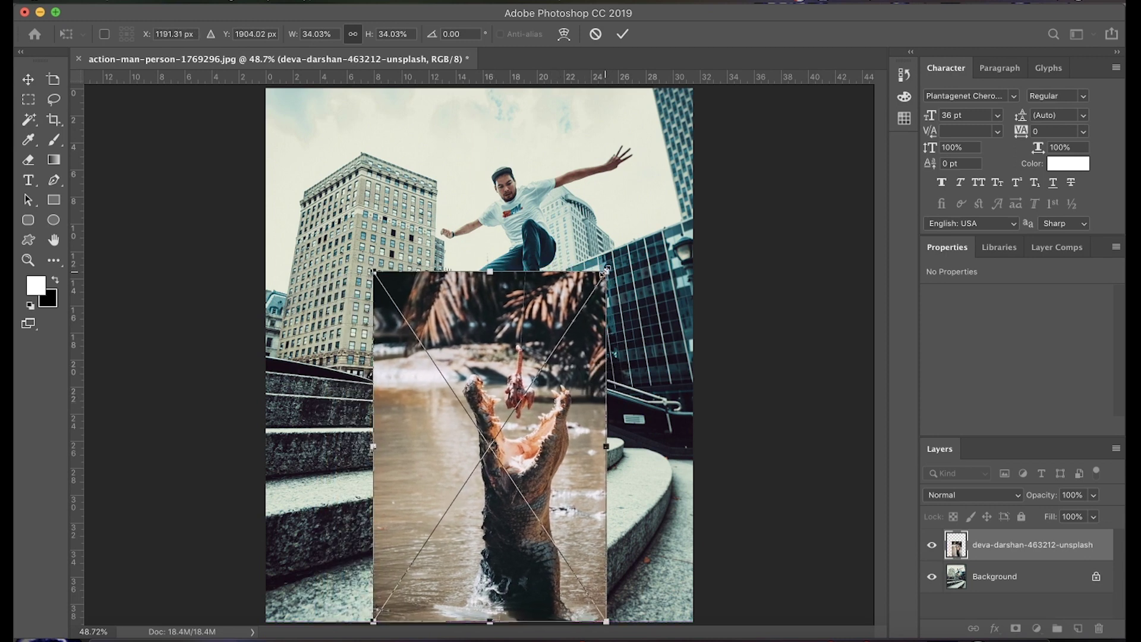
left_click_drag(606, 269, 621, 308)
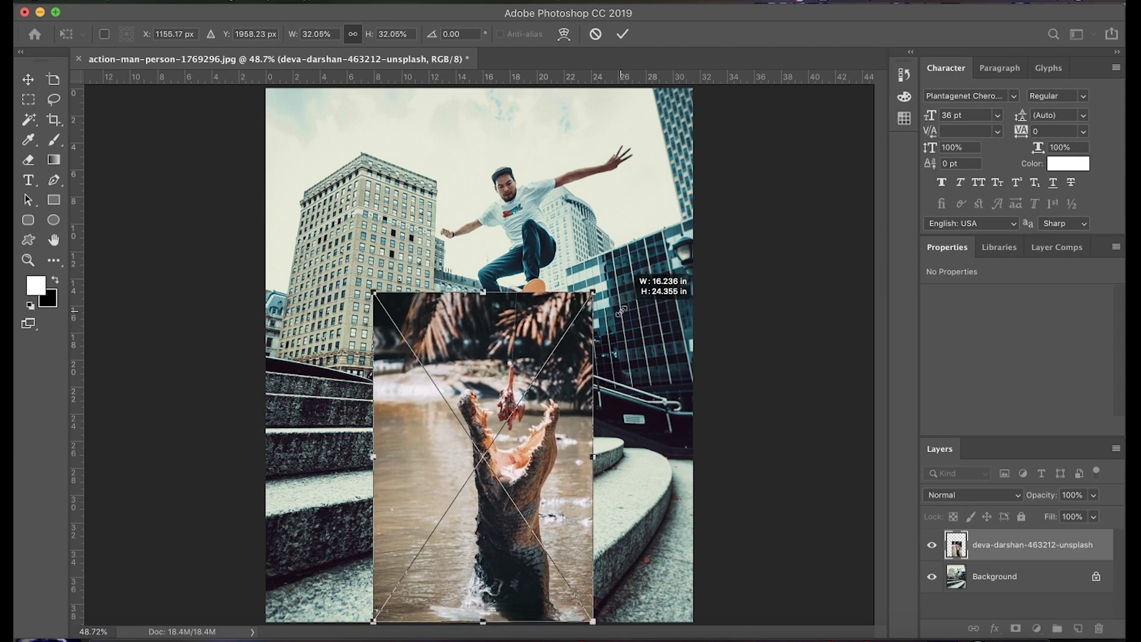
left_click_drag(535, 423, 537, 427)
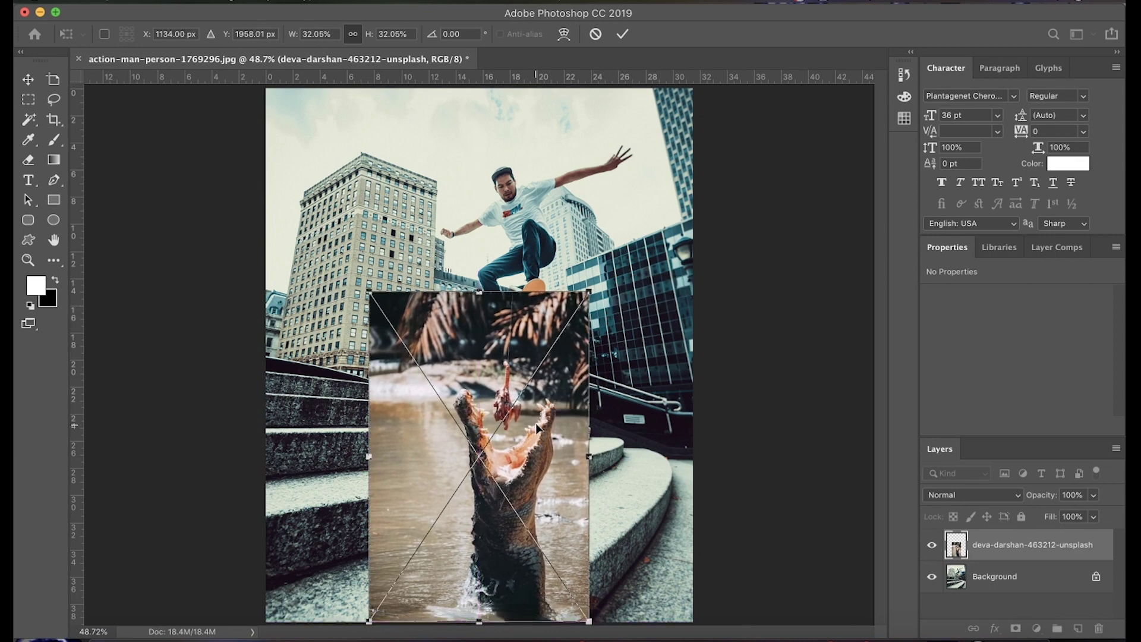
left_click(623, 37)
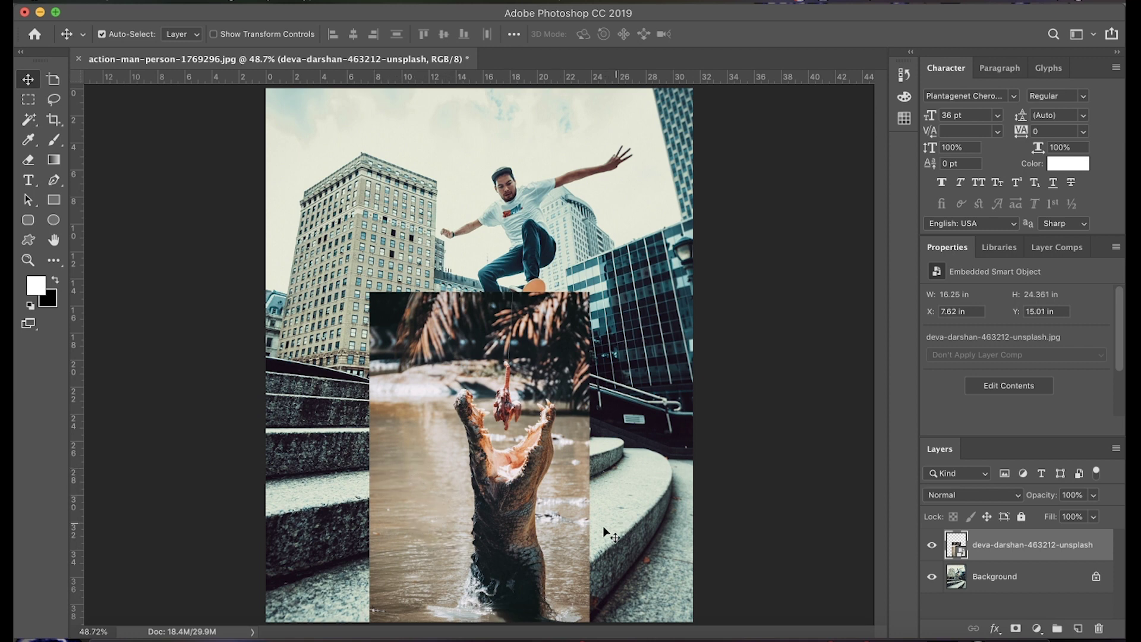
left_click(327, 589)
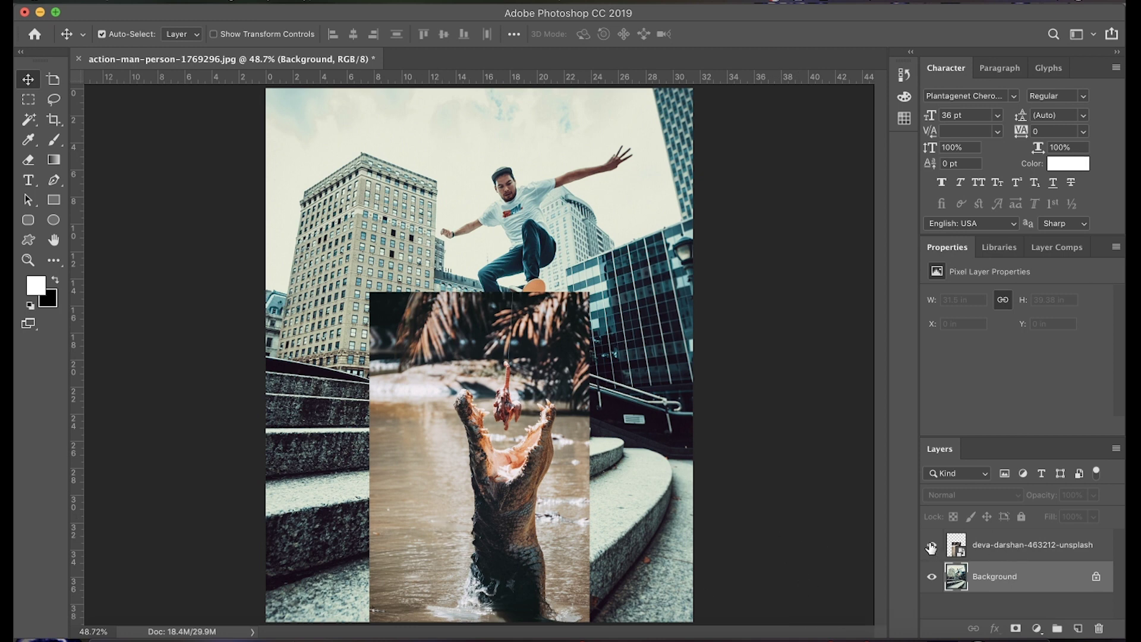
left_click(989, 547)
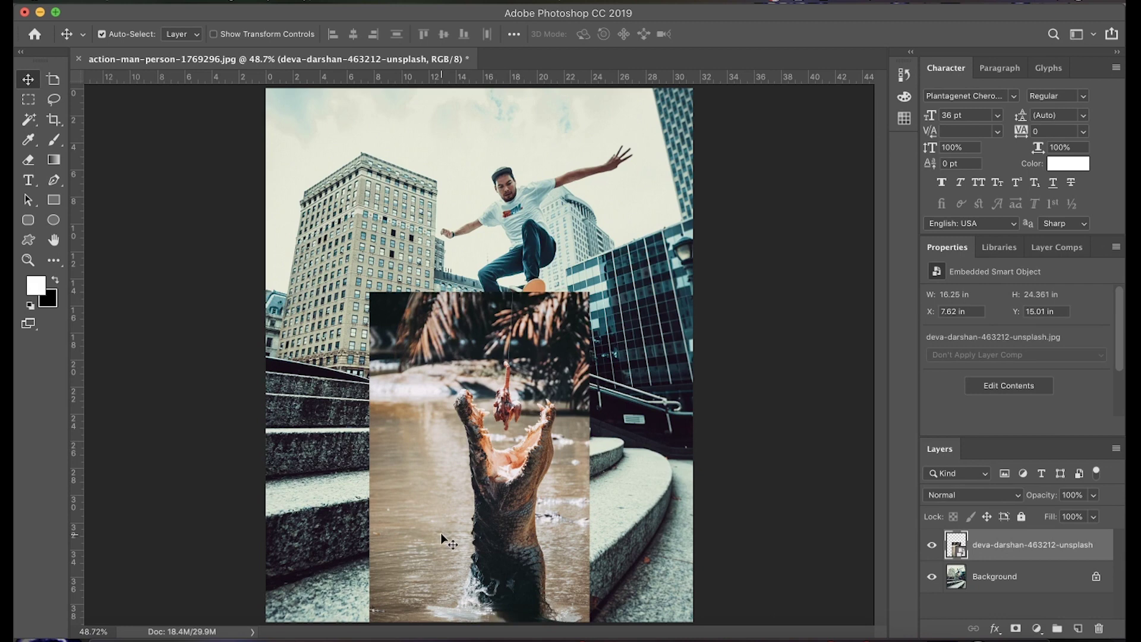
Rasterize the crocodile smart object and start cloning water over the bottom steps with Clone Stamp
key("s")
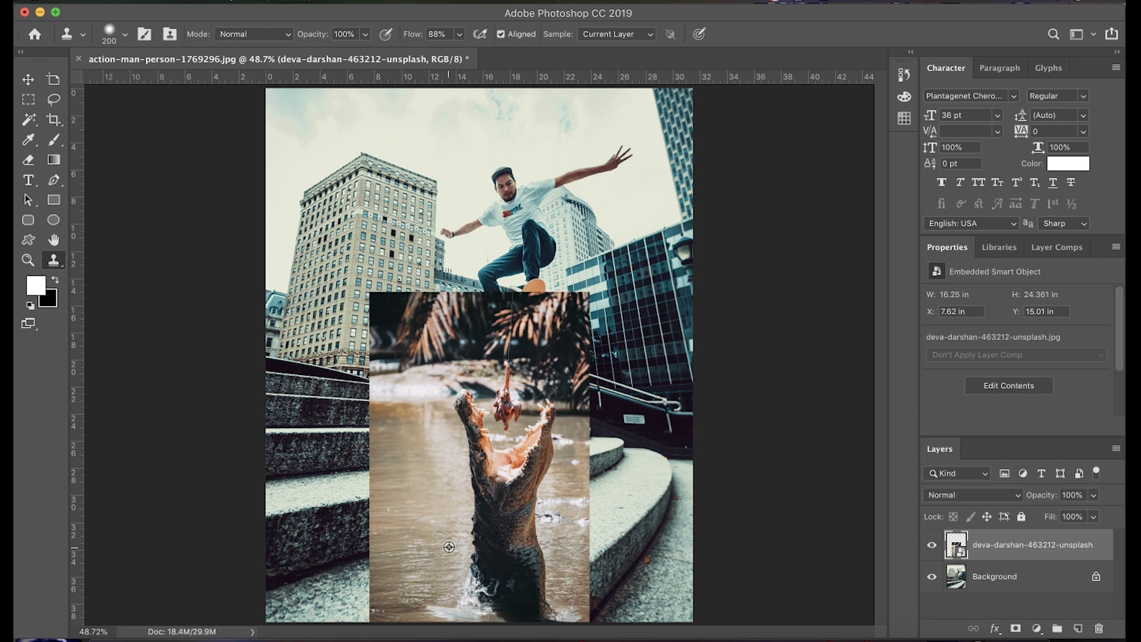
left_click(447, 544, "alt")
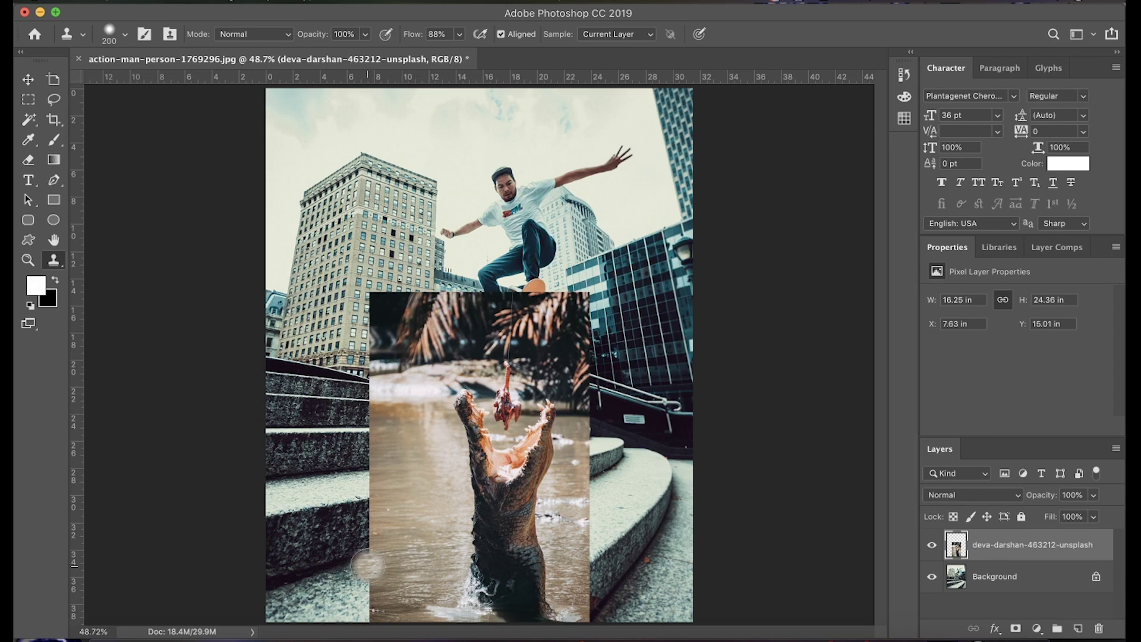
mouse_move(372, 568)
left_mouse_down()
mouse_move(271, 603)
mouse_move(358, 596)
mouse_move(345, 614)
left_mouse_up()
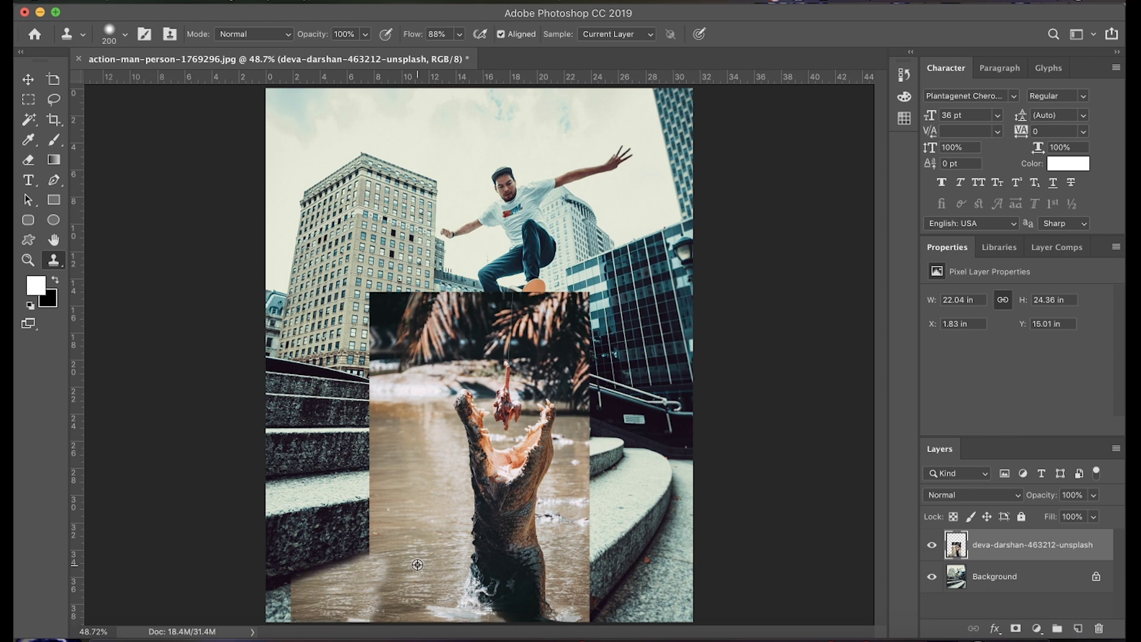
Sample the flood water and clone it over the lower-left and right-hand stairs
left_click(420, 564, "alt")
left_click(413, 564, "alt")
left_click(292, 594)
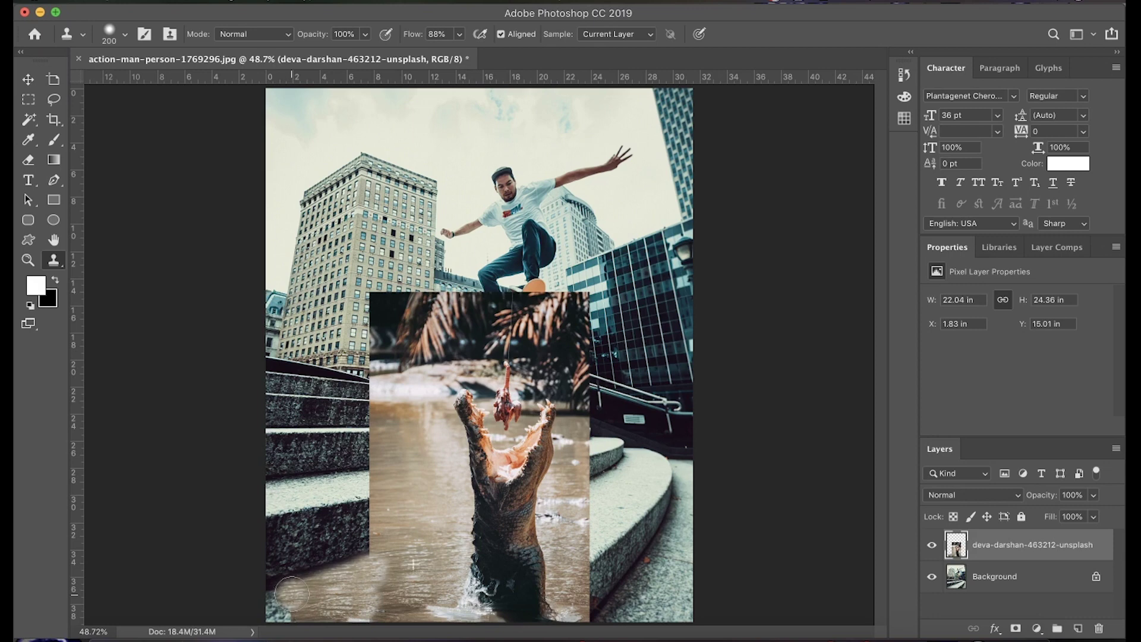
mouse_move(292, 594)
left_mouse_down()
mouse_move(278, 599)
mouse_move(298, 616)
mouse_move(352, 614)
left_mouse_up()
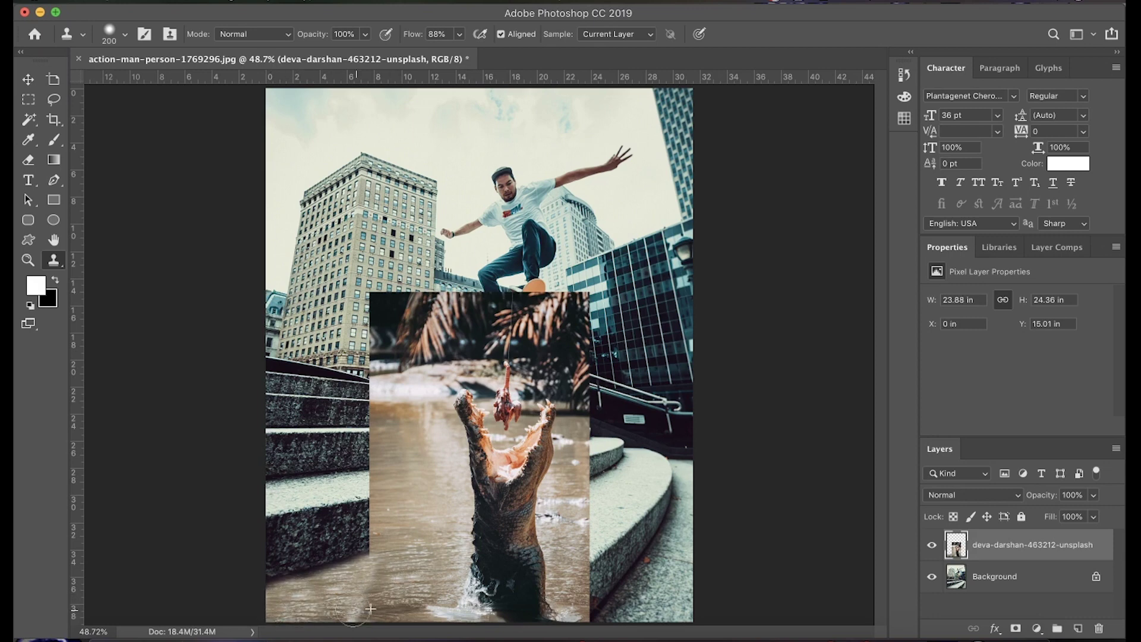
mouse_move(596, 487)
left_mouse_down()
mouse_move(594, 561)
mouse_move(618, 600)
mouse_move(659, 604)
mouse_move(594, 481)
mouse_move(659, 487)
mouse_move(618, 505)
mouse_move(612, 571)
left_mouse_up()
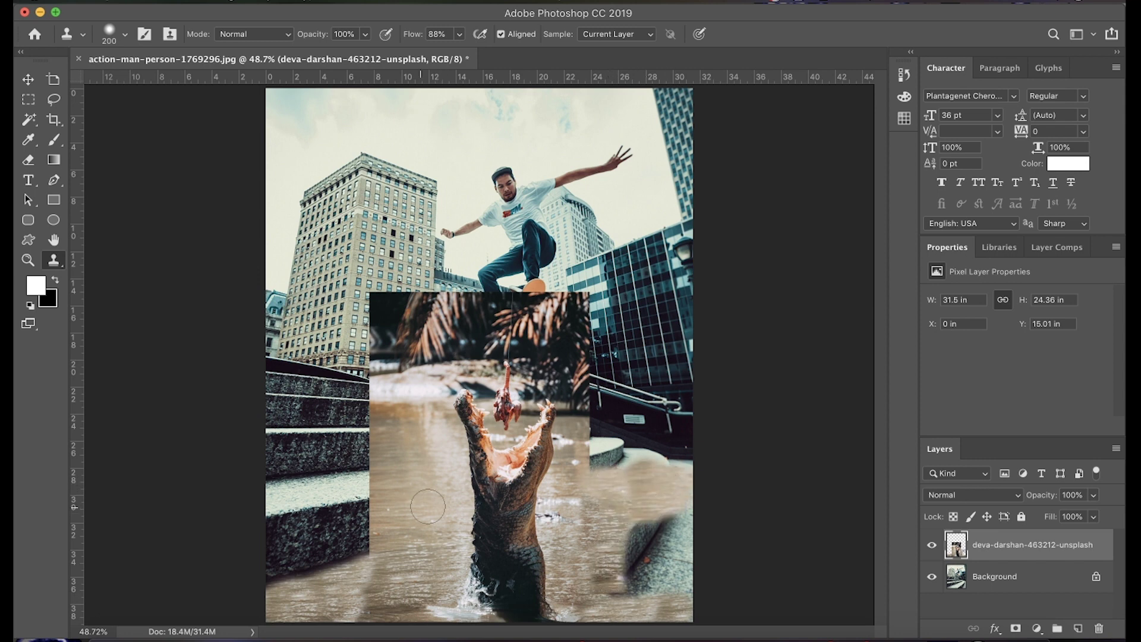
mouse_move(658, 534)
left_mouse_down()
mouse_move(614, 567)
mouse_move(612, 589)
mouse_move(674, 544)
mouse_move(630, 588)
mouse_move(600, 458)
mouse_move(685, 457)
mouse_move(648, 475)
mouse_move(600, 451)
mouse_move(362, 555)
mouse_move(406, 569)
mouse_move(356, 588)
left_mouse_up()
With the Move tool active, add a white layer mask to the crocodile layer
key("v")
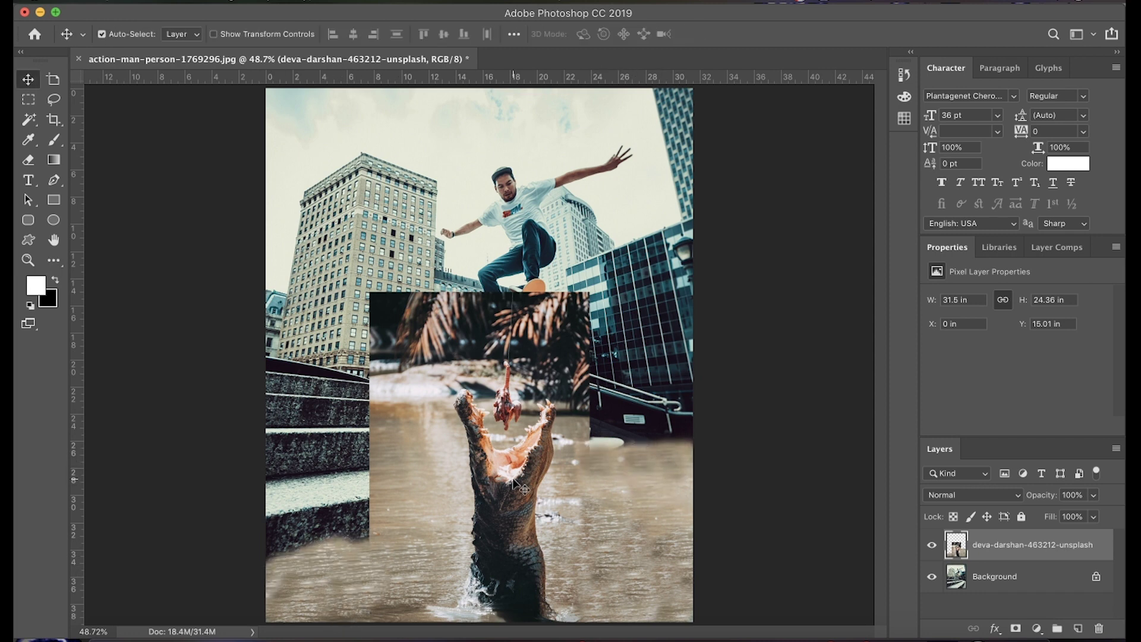
left_click(1015, 629)
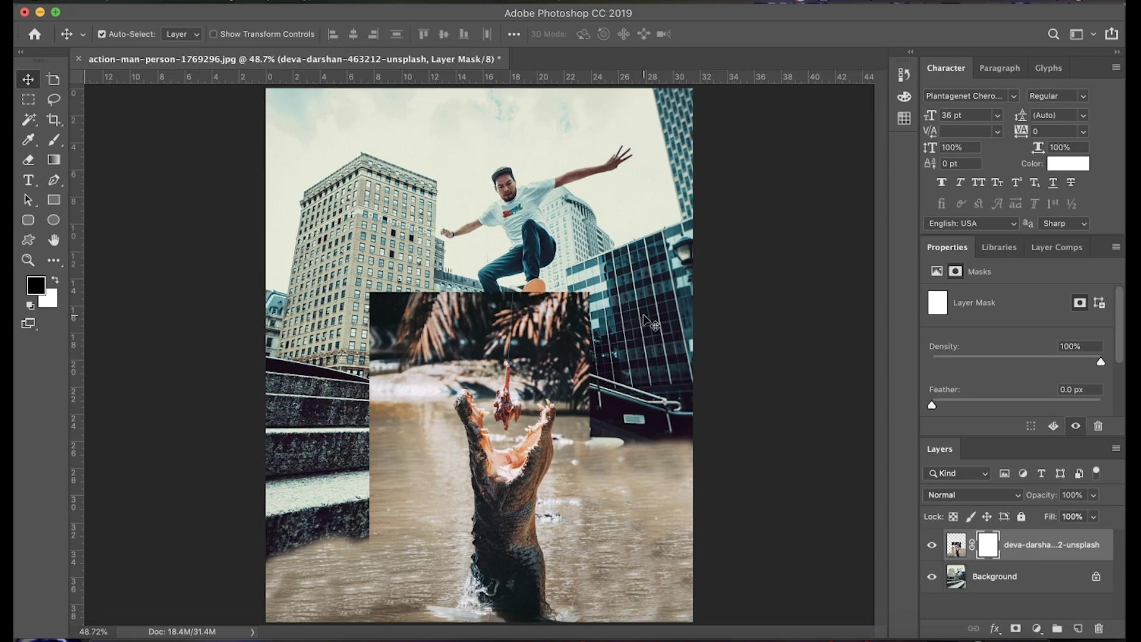
Set the Brush tool to 100% opacity and about 71% flow for mask painting
key("b")
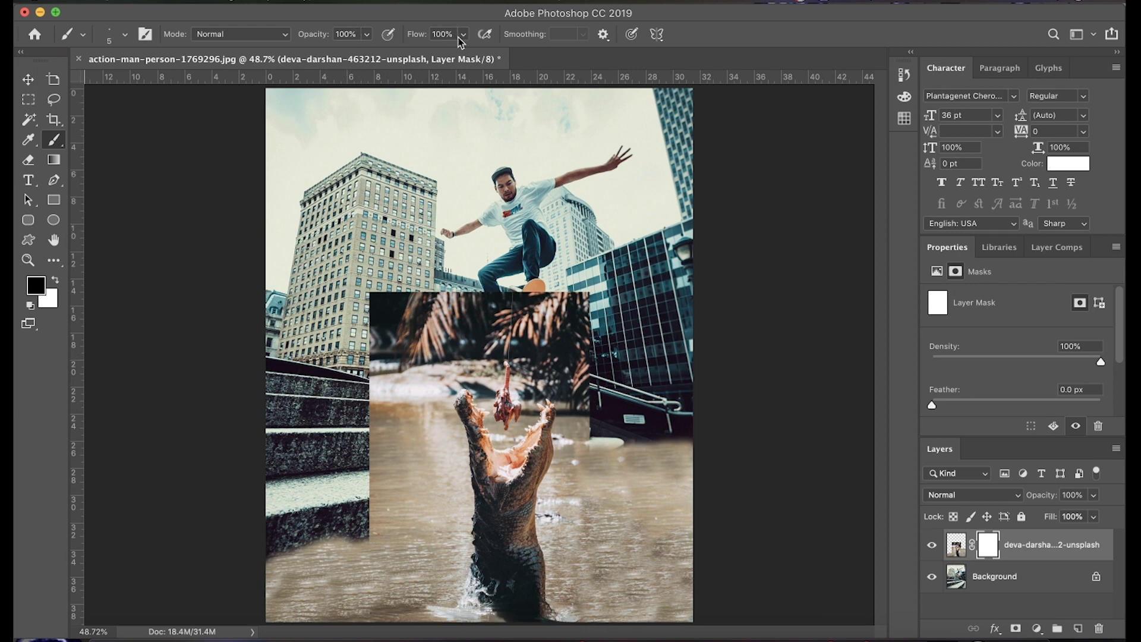
left_click(368, 36)
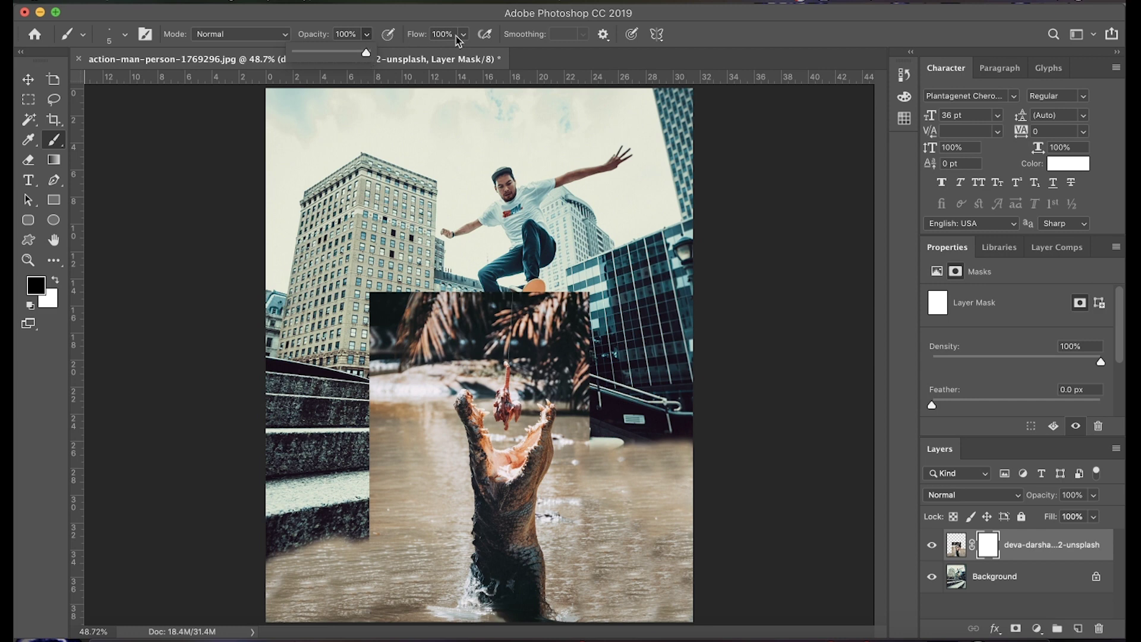
left_click_drag(463, 40, 442, 57)
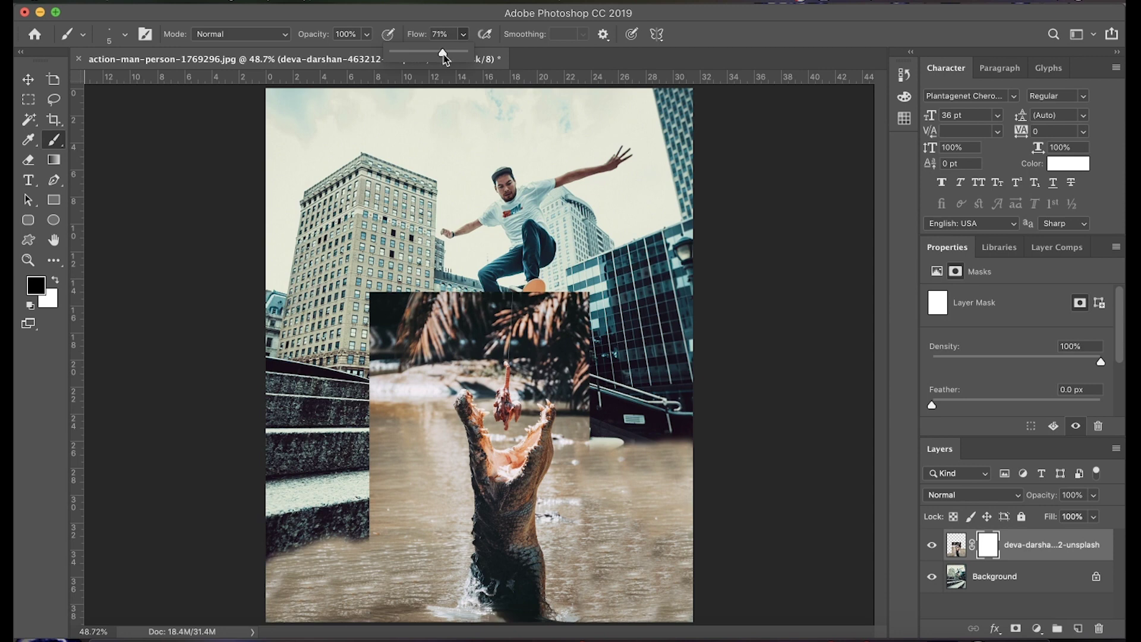
left_click(466, 25)
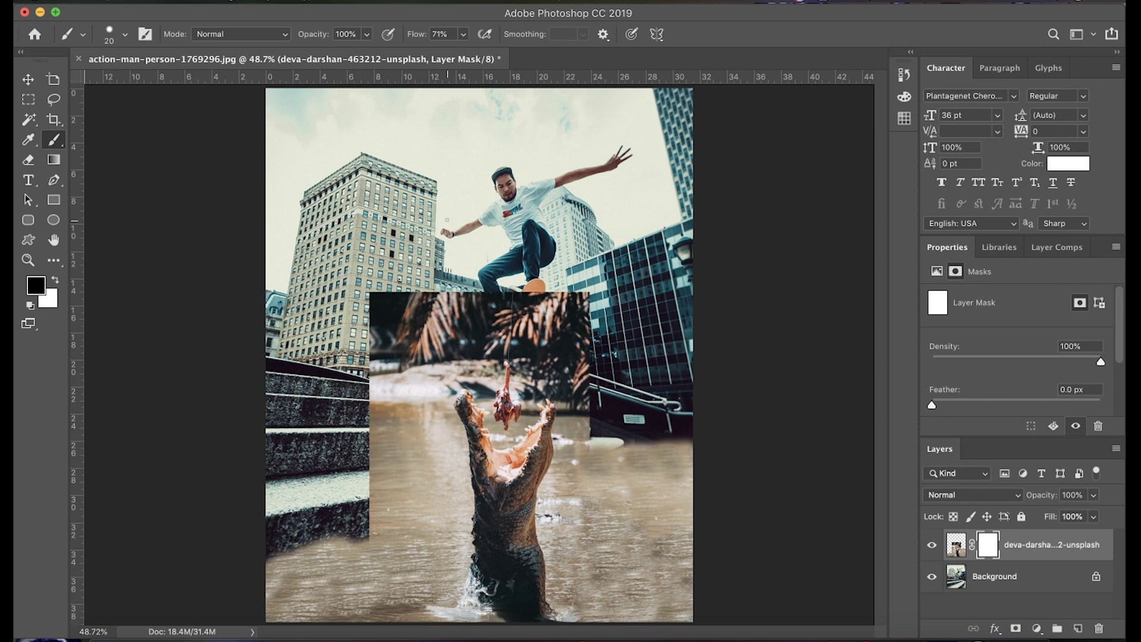
Enlarge the brush and mask away the crocodile layer's top-left edge
key("bracketright")
key("bracketright")
key("bracketright")
key("bracketright")
key("bracketright")
key("bracketright")
key("bracketright")
key("bracketright")
key("bracketright")
key("bracketright")
key("x")
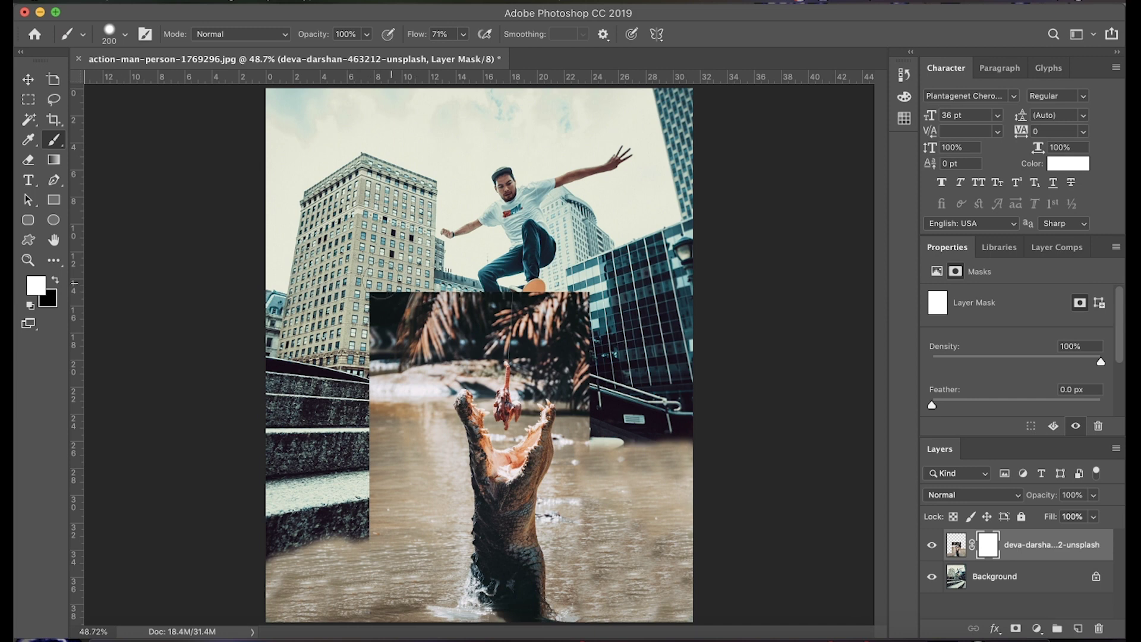
key("x")
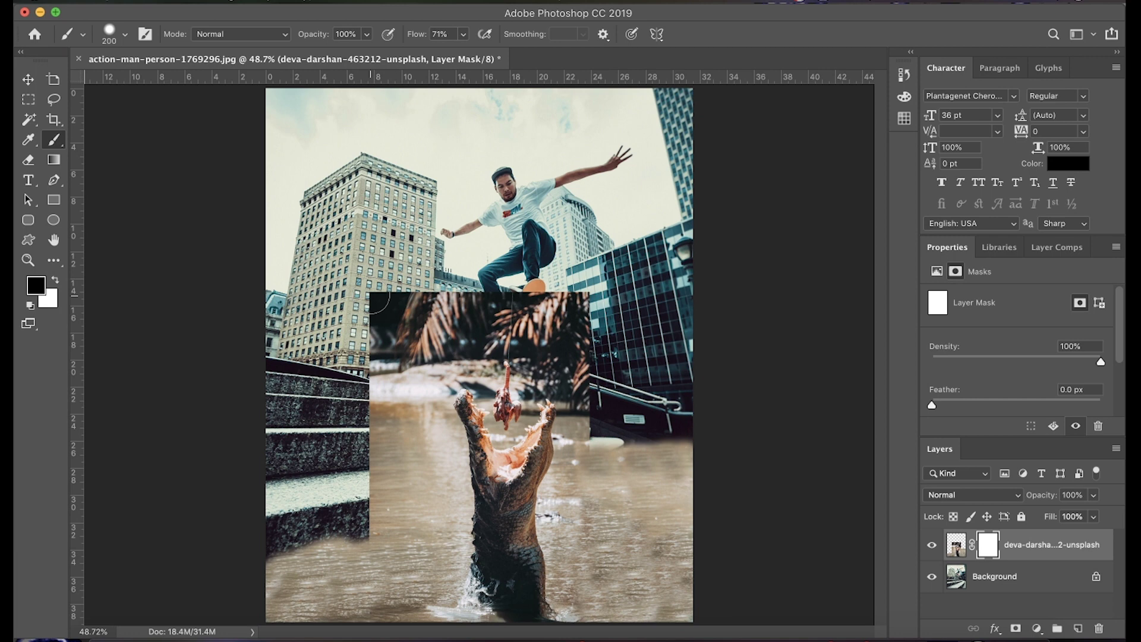
mouse_move(370, 295)
left_mouse_down()
mouse_move(405, 311)
mouse_move(382, 311)
mouse_move(381, 331)
mouse_move(360, 321)
left_mouse_up()
key("x")
key("x")
mouse_move(371, 294)
left_mouse_down()
mouse_move(570, 302)
mouse_move(550, 321)
mouse_move(509, 330)
mouse_move(555, 335)
mouse_move(532, 353)
mouse_move(413, 341)
mouse_move(389, 362)
mouse_move(389, 384)
mouse_move(399, 401)
mouse_move(432, 340)
mouse_move(437, 398)
mouse_move(430, 341)
mouse_move(440, 330)
mouse_move(443, 380)
mouse_move(386, 387)
mouse_move(368, 428)
mouse_move(402, 410)
mouse_move(391, 425)
mouse_move(253, 468)
mouse_move(511, 423)
mouse_move(494, 390)
mouse_move(503, 419)
mouse_move(503, 381)
left_mouse_up()
scroll(421, 357, "up", 3)
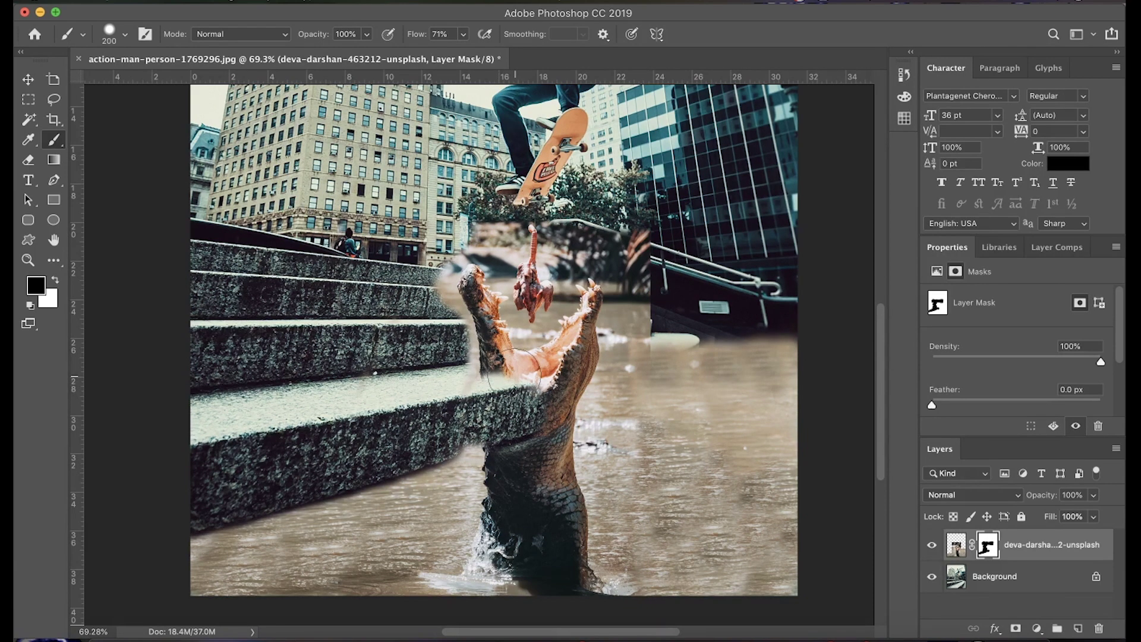
Restore the crocodile's neck, then hide the right-side patch to reveal the railing and stairs
key("x")
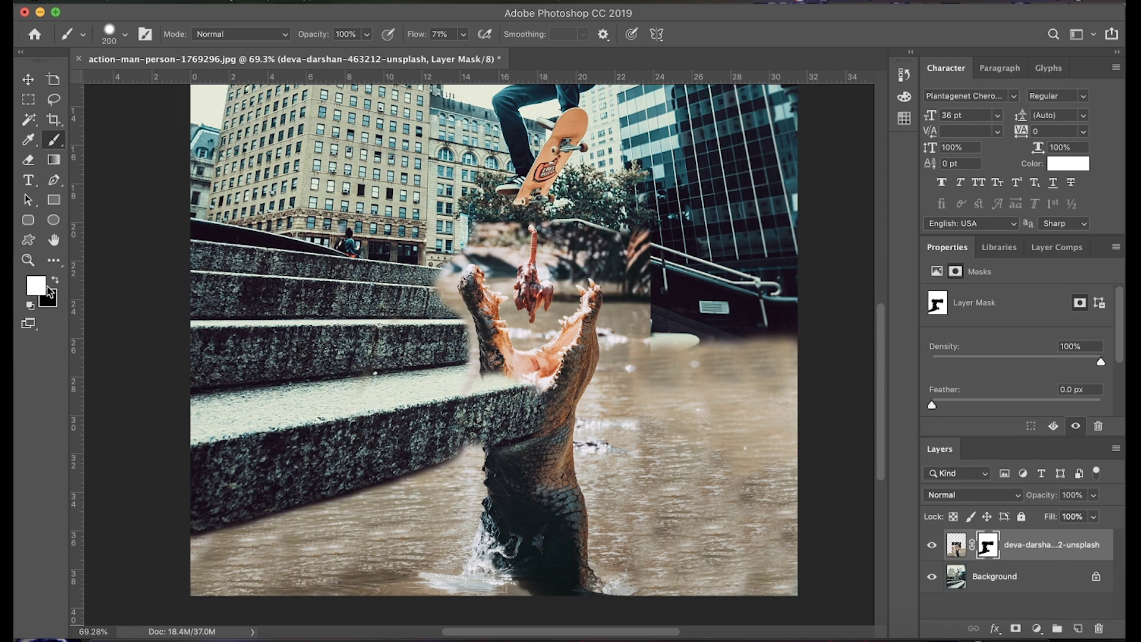
mouse_move(534, 407)
left_mouse_down()
mouse_move(513, 440)
mouse_move(501, 388)
mouse_move(515, 457)
mouse_move(505, 412)
left_mouse_up()
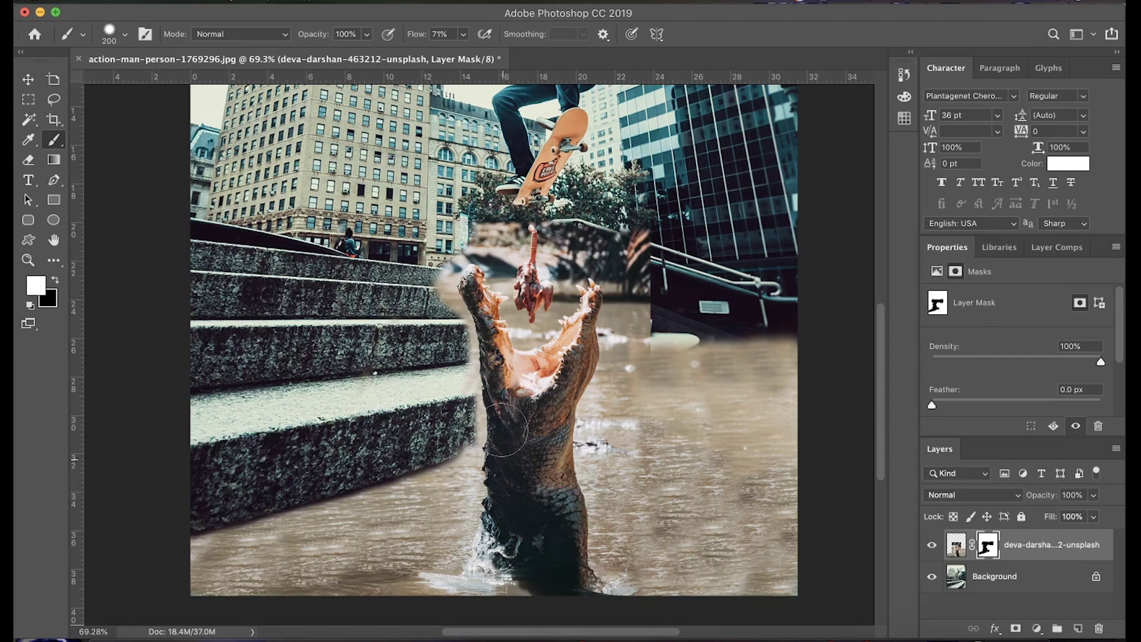
key("x")
left_click_drag(446, 279, 638, 359)
key("bracketleft")
key("bracketleft")
key("bracketleft")
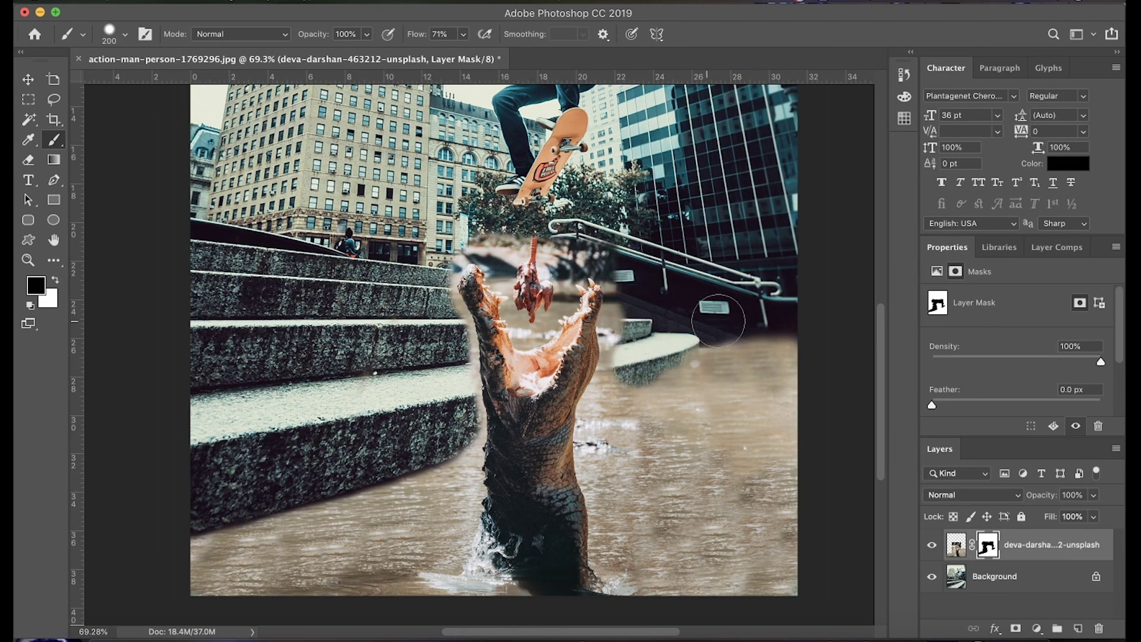
scroll(684, 350, "up", 3)
mouse_move(677, 301)
left_mouse_down()
mouse_move(517, 332)
mouse_move(357, 238)
mouse_move(534, 268)
mouse_move(452, 339)
left_mouse_up()
scroll(517, 332, "up", 3)
scroll(532, 409, "right", 3)
key("x")
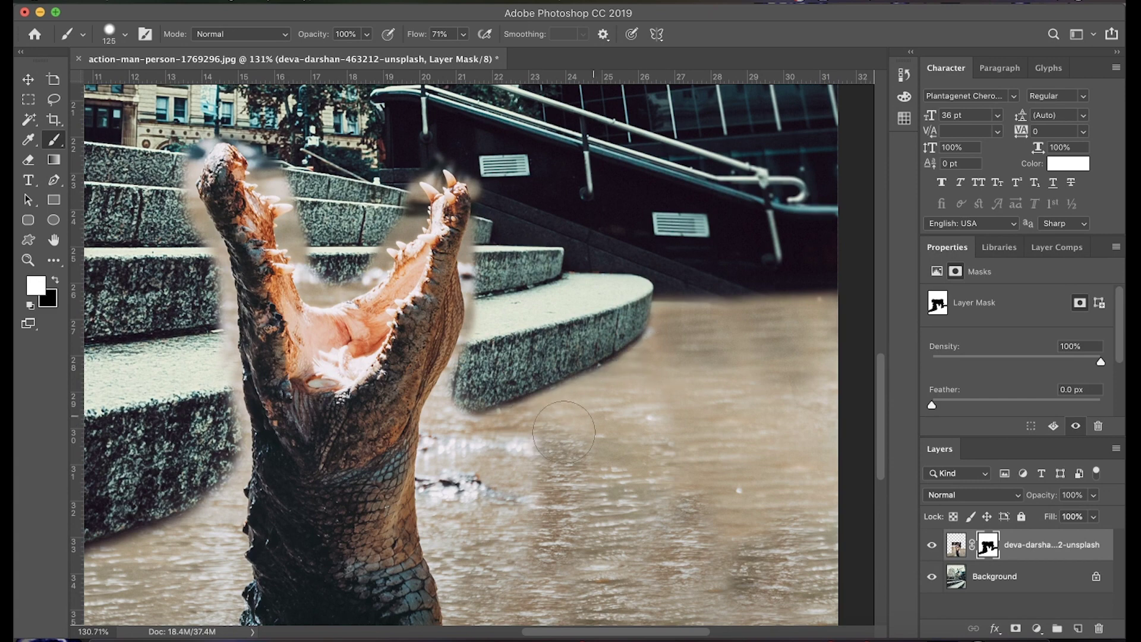
scroll(532, 409, "down", 3)
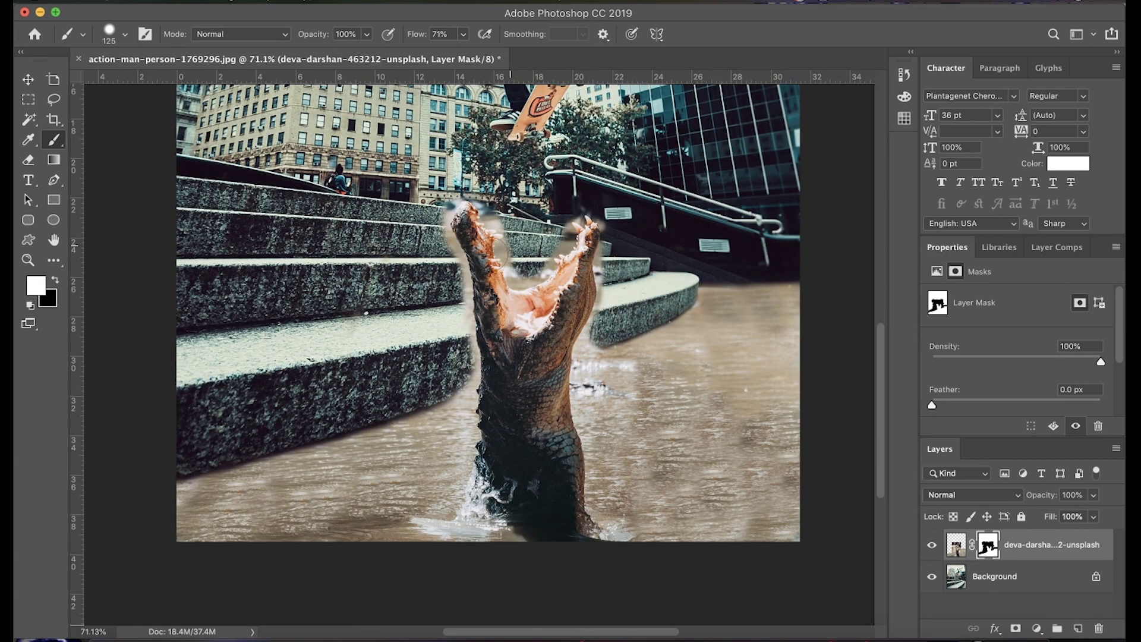
At brush size 70, mask away the beige haze inside the crocodile's open jaws to show the steps
scroll(482, 361, "up", 2)
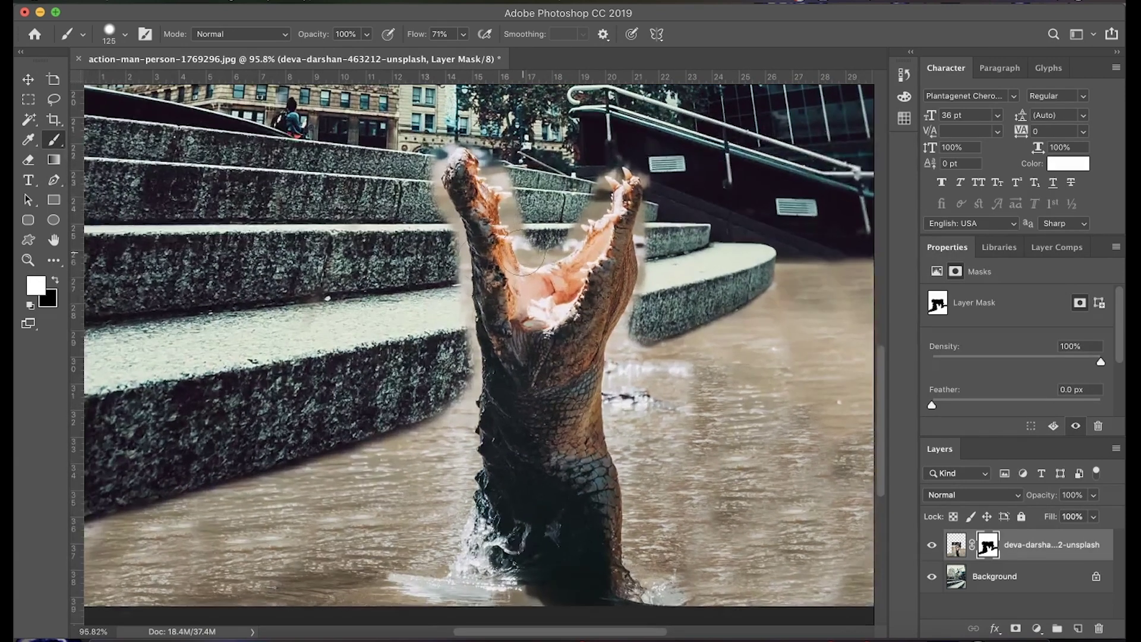
scroll(424, 288, "up", 1)
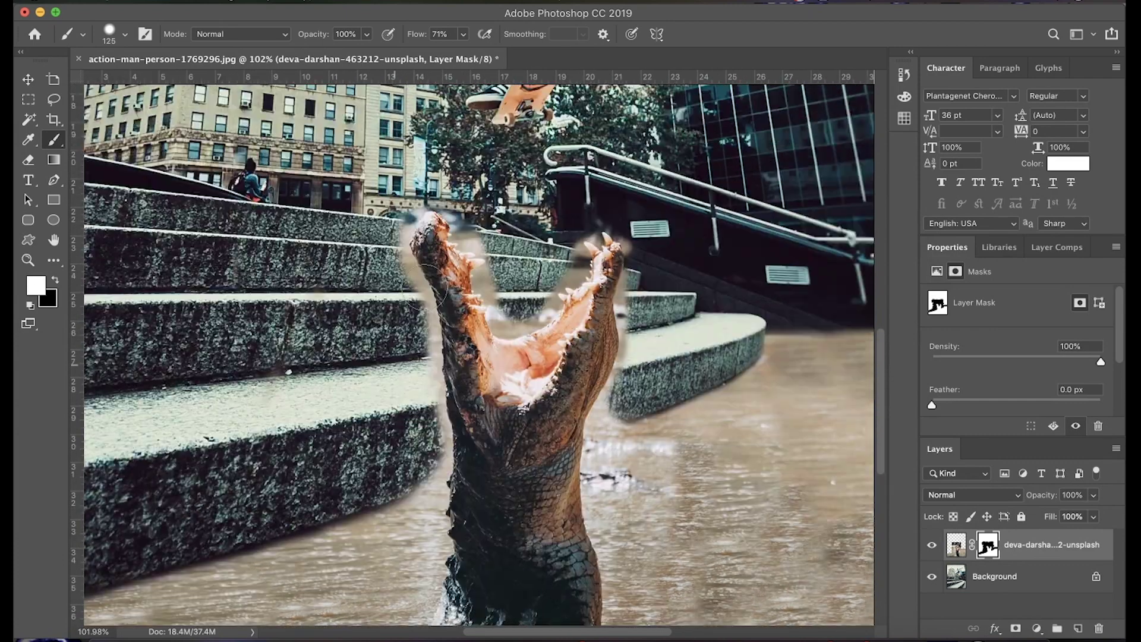
key("bracketleft")
key("bracketleft")
key("bracketleft")
key("bracketleft")
scroll(509, 319, "up", 8)
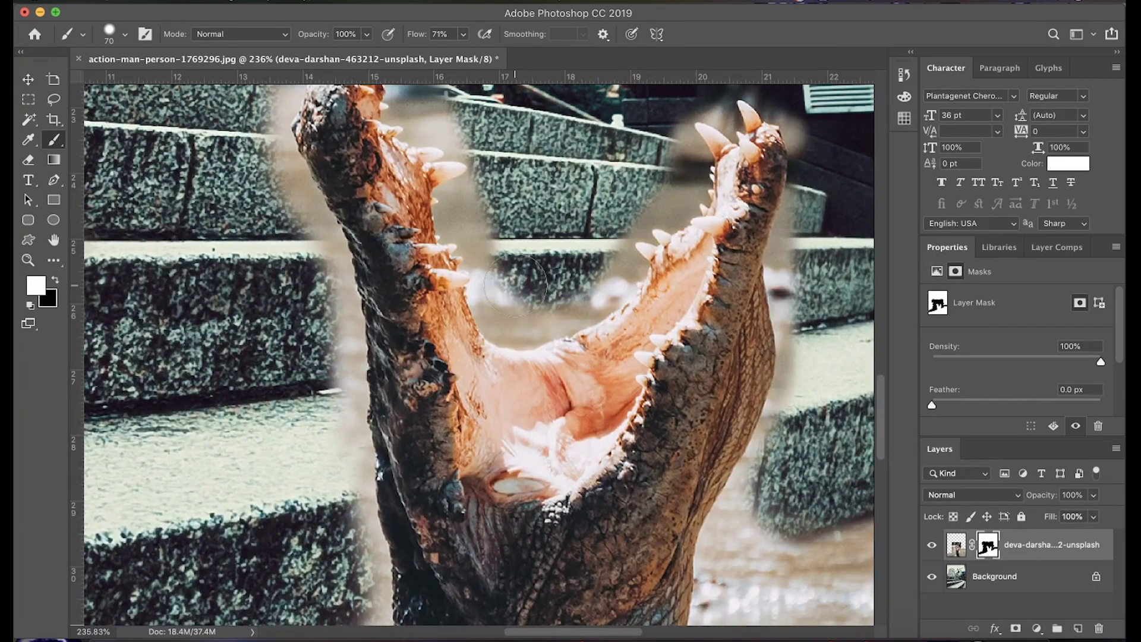
scroll(515, 284, "up", 2)
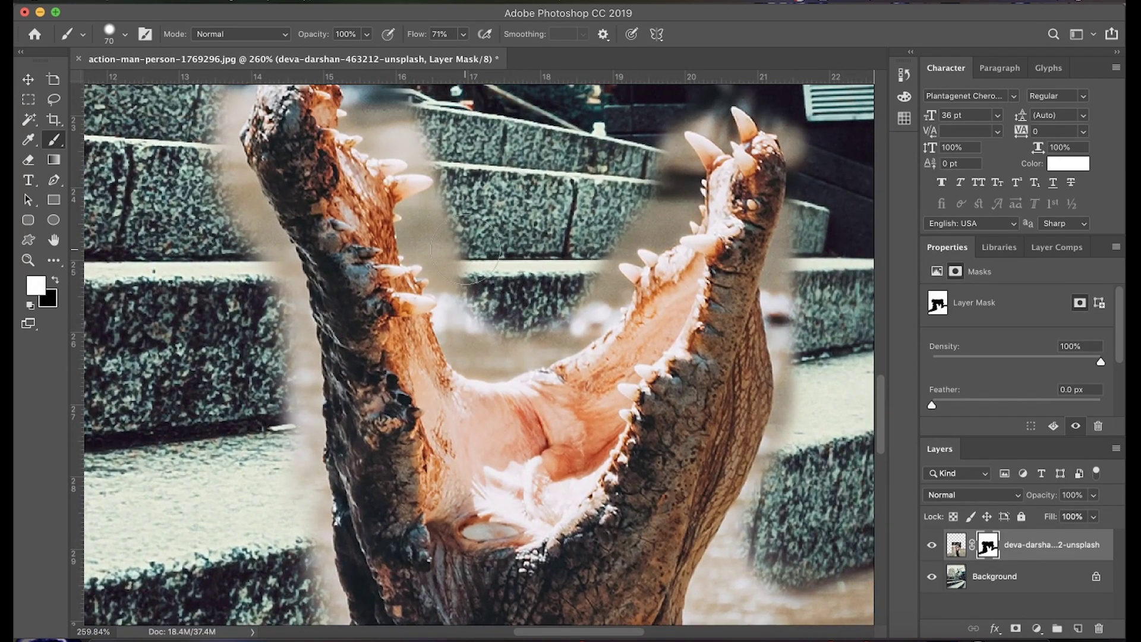
left_click(469, 247)
key("x")
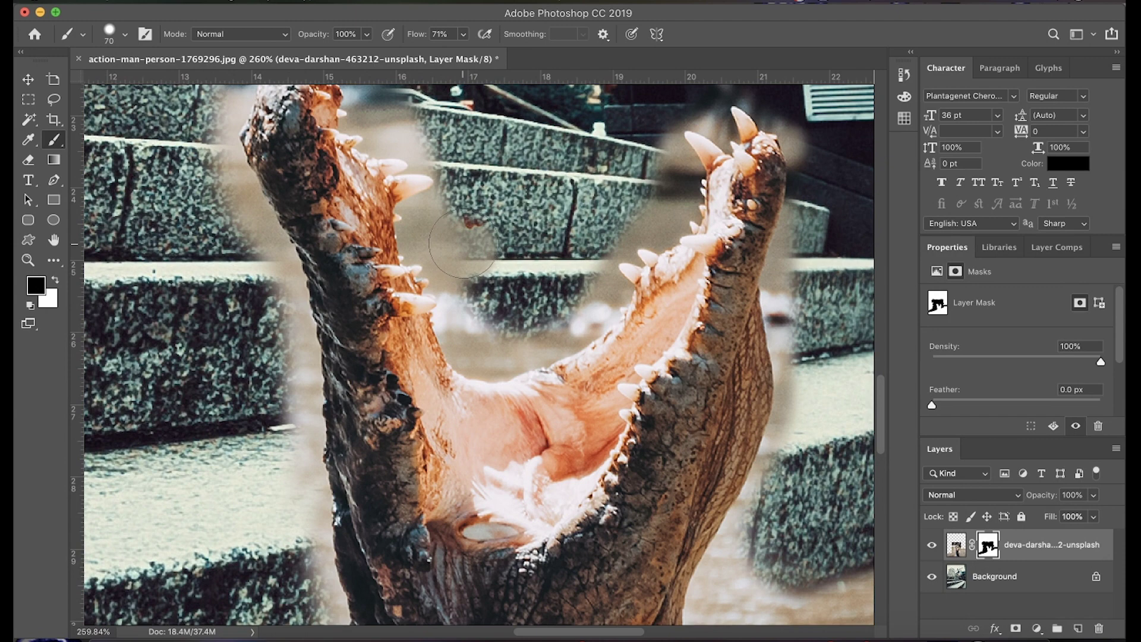
mouse_move(462, 236)
left_mouse_down()
mouse_move(471, 267)
mouse_move(441, 229)
left_mouse_up()
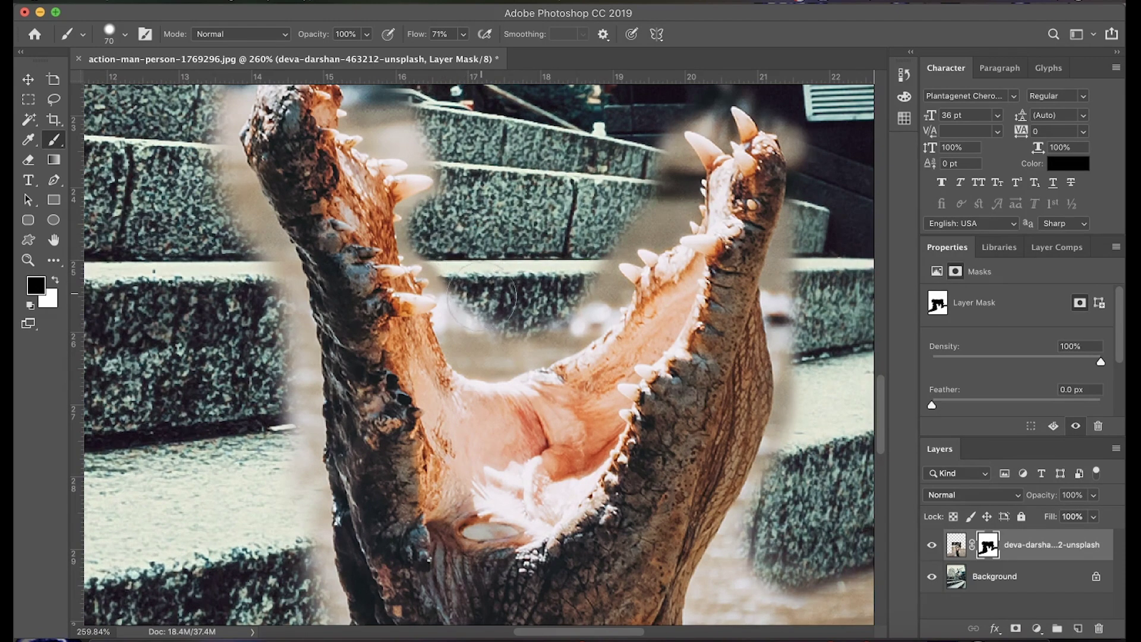
left_click_drag(481, 300, 483, 326)
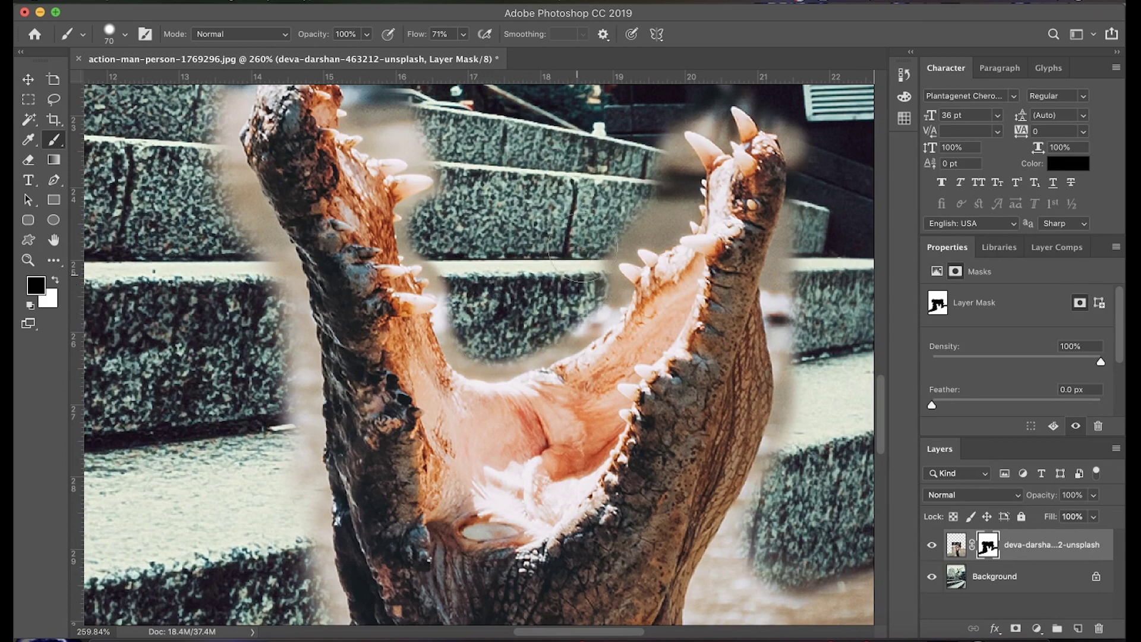
scroll(509, 145, "right", 5)
scroll(509, 145, "down", 3)
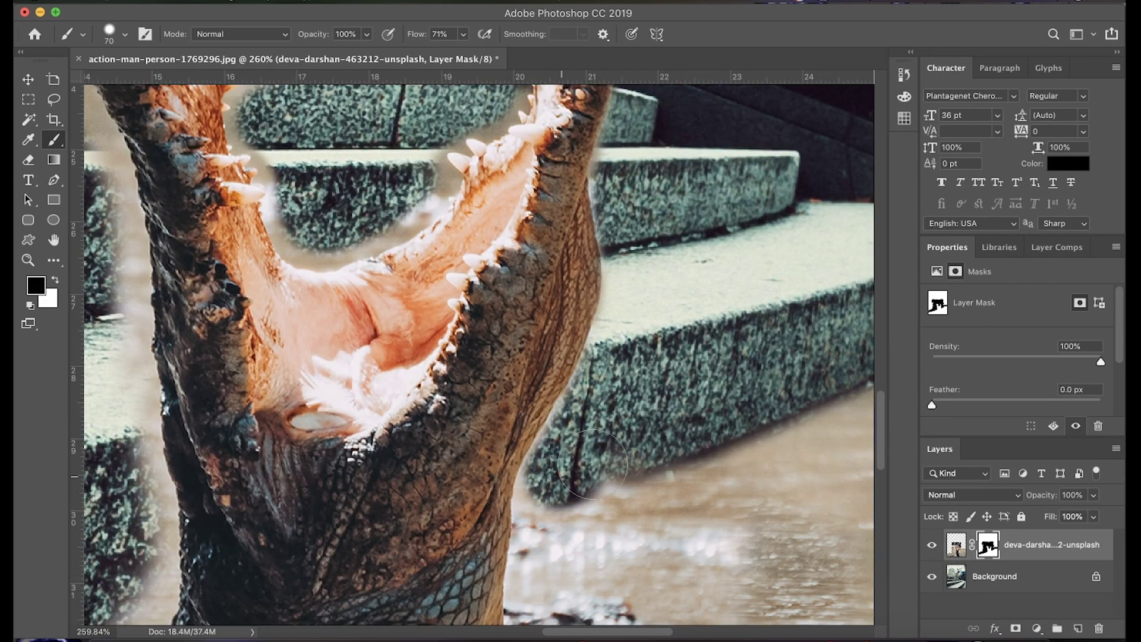
key("bracketleft")
key("bracketleft")
key("bracketleft")
key("bracketleft")
key("bracketleft")
Paint away the haze around the crocodile's tooth tip, enlarging the brush to 30 and 50
scroll(593, 463, "down", 5)
scroll(658, 381, "up", 5)
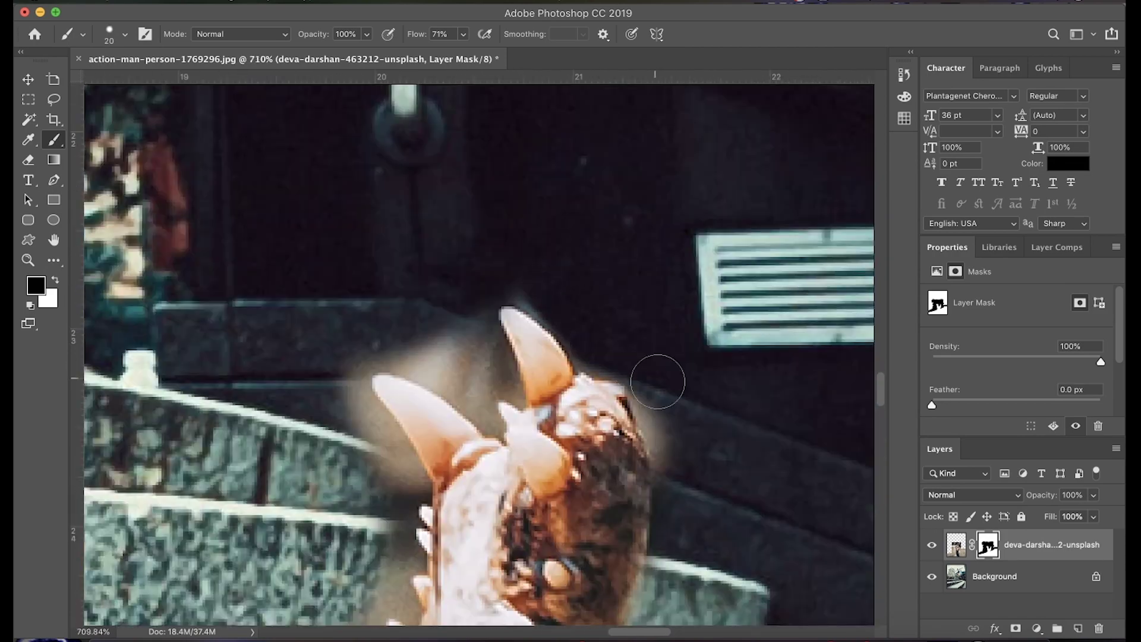
left_click_drag(386, 359, 393, 464)
scroll(393, 464, "down", 5)
scroll(393, 464, "left", 3)
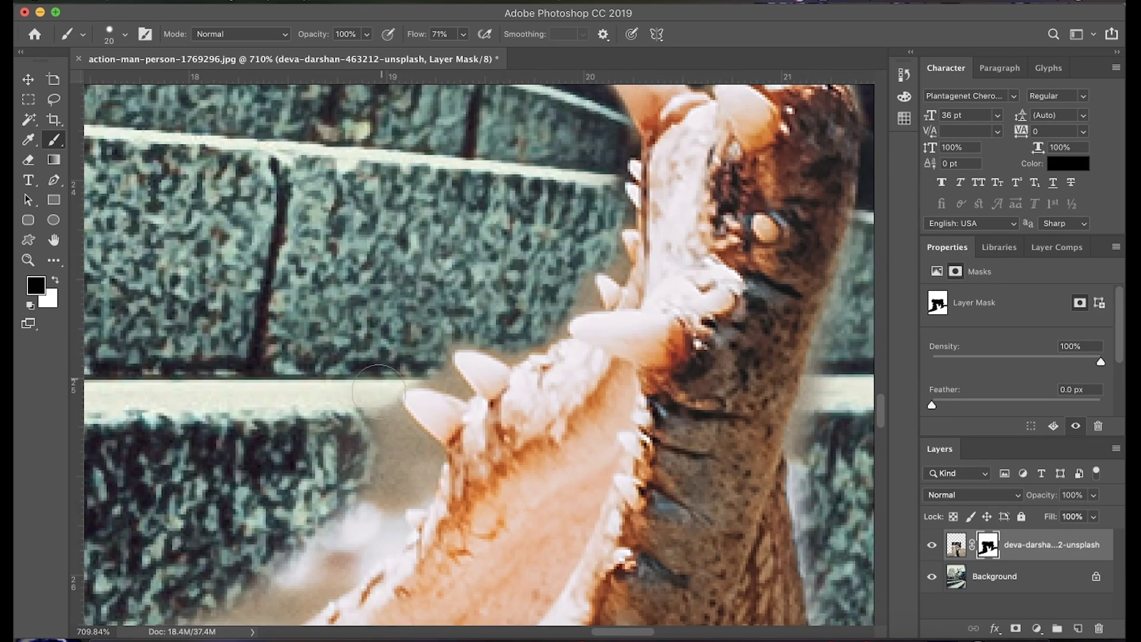
key("bracketright")
scroll(369, 356, "left", 5)
scroll(356, 309, "up", 3)
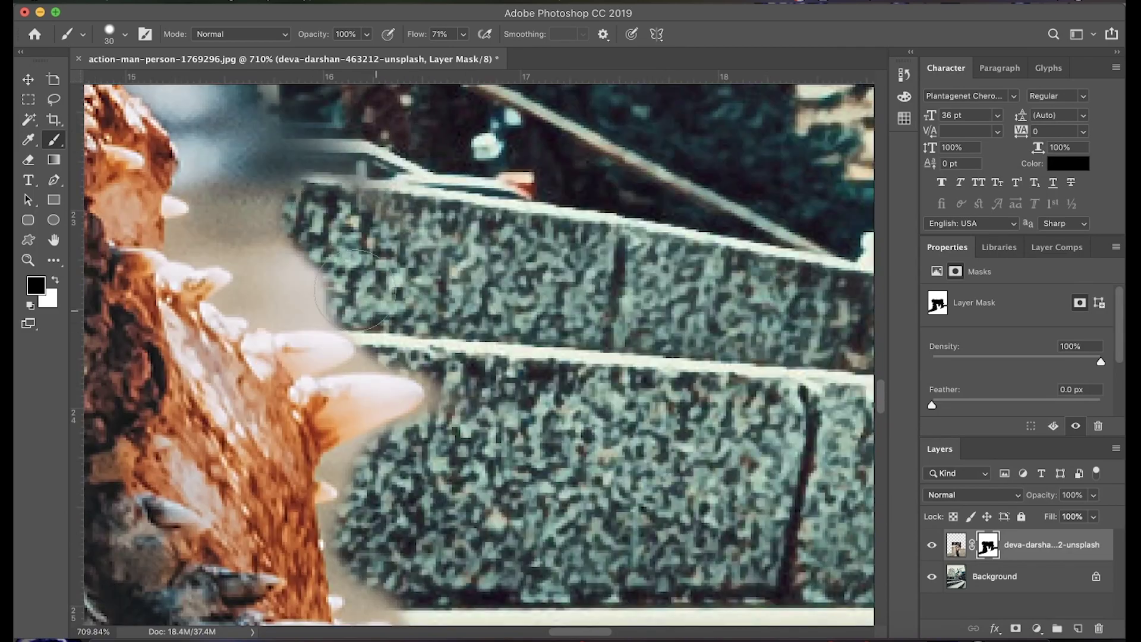
key("bracketright")
key("bracketright")
Pan along the jaw edges for fine touch-ups, setting the brush to 5 then 20 px
scroll(355, 290, "up", 3)
scroll(387, 357, "left", 5)
scroll(425, 425, "down", 5)
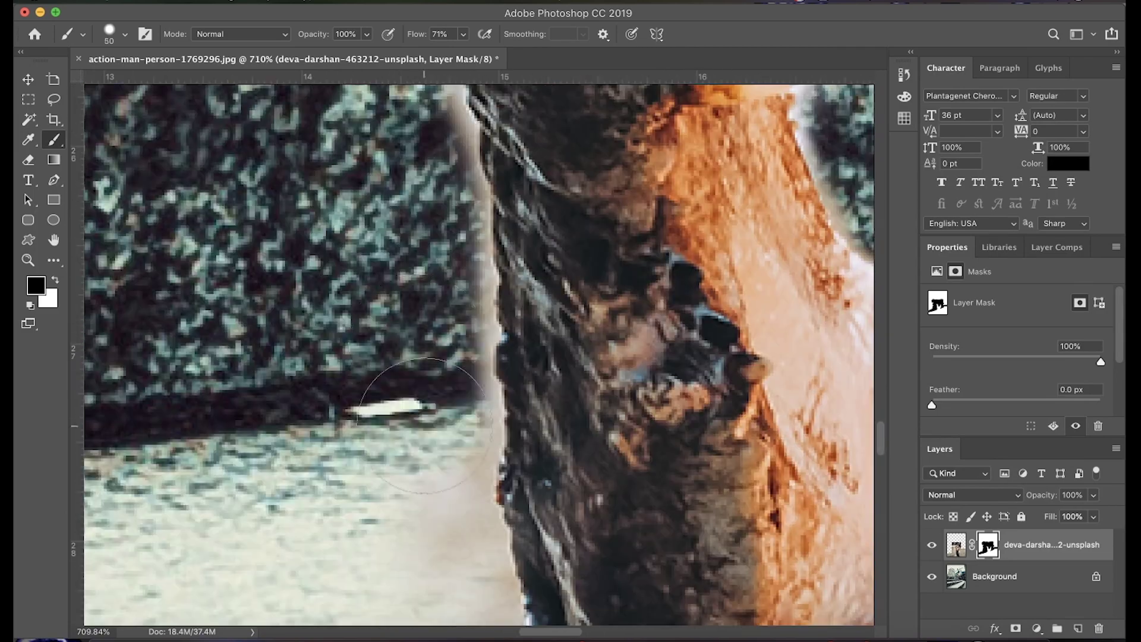
scroll(425, 425, "down", 10)
scroll(454, 344, "right", 3)
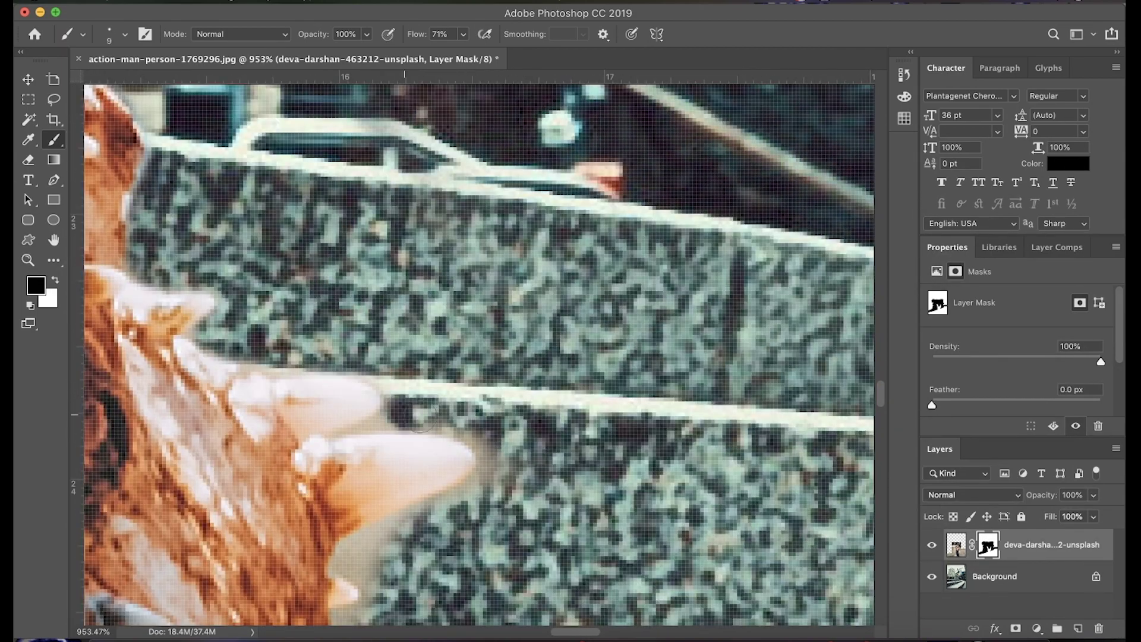
scroll(459, 362, "right", 15)
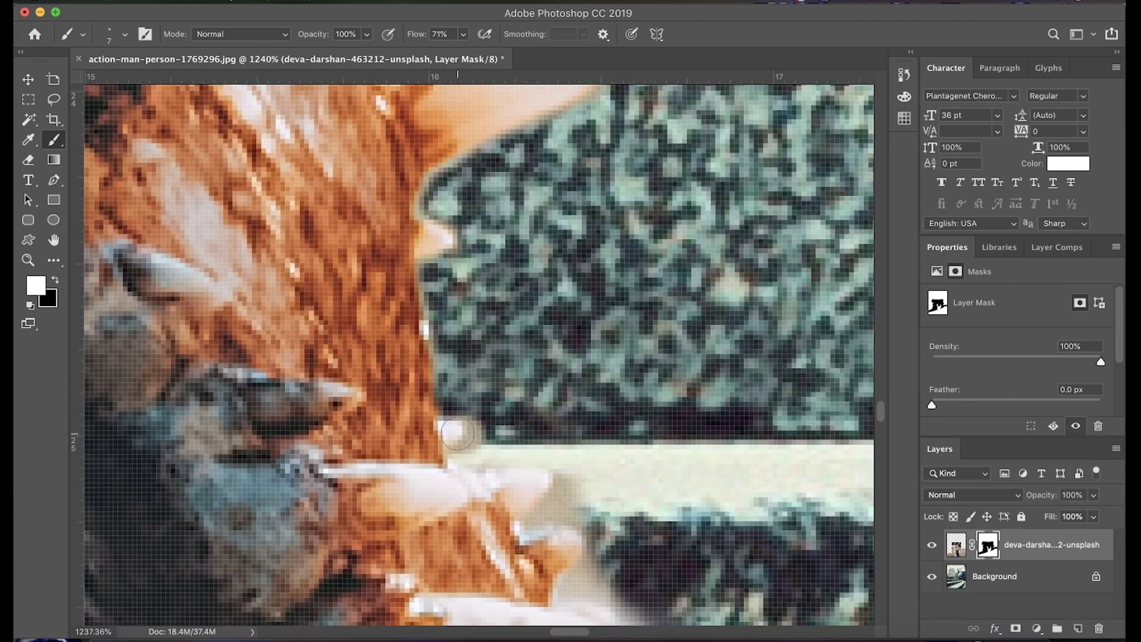
scroll(405, 407, "right", 10)
scroll(405, 407, "down", 10)
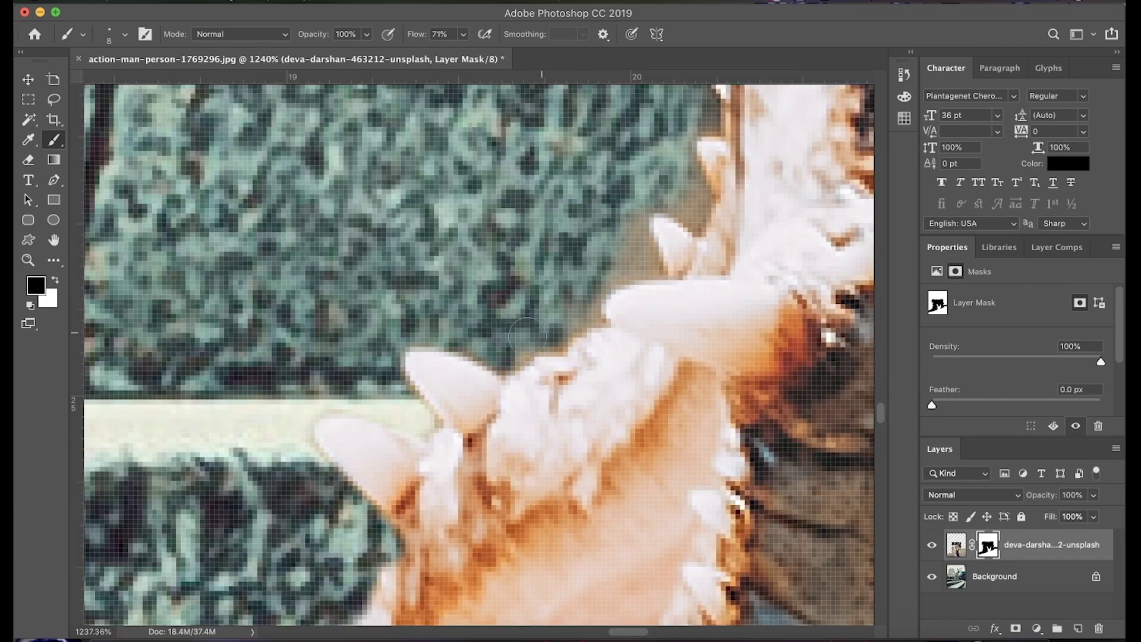
key("bracketleft")
key("bracketleft")
key("bracketleft")
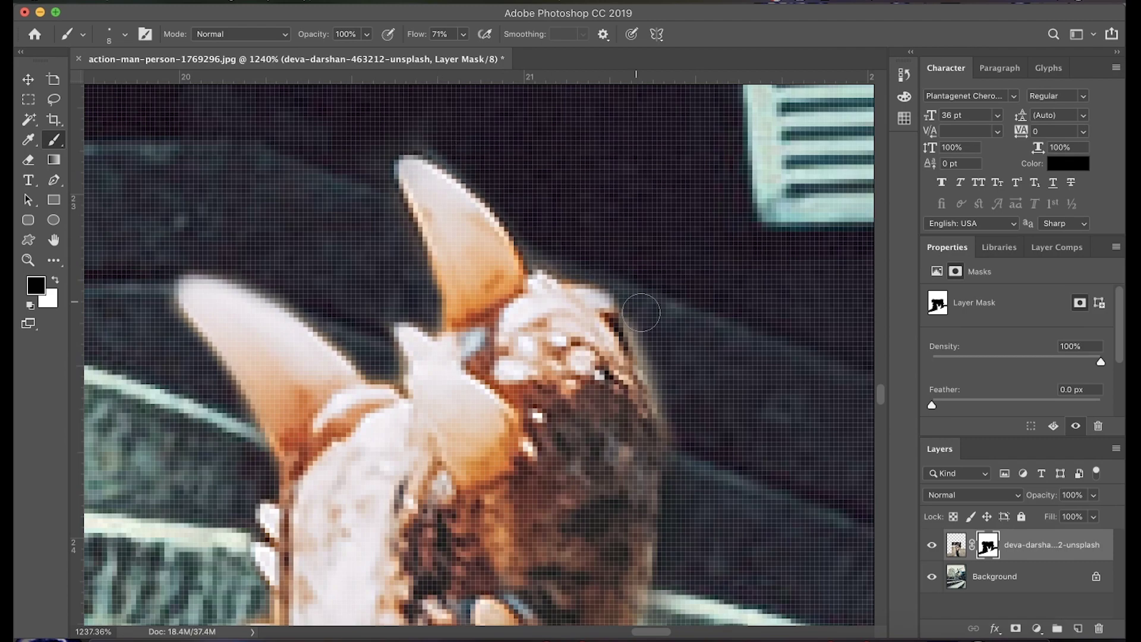
scroll(416, 433, "down", 10)
scroll(416, 433, "right", 10)
key("bracketright")
key("bracketright")
key("bracketright")
key("bracketright")
key("bracketright")
key("bracketright")
scroll(445, 503, "down", 15)
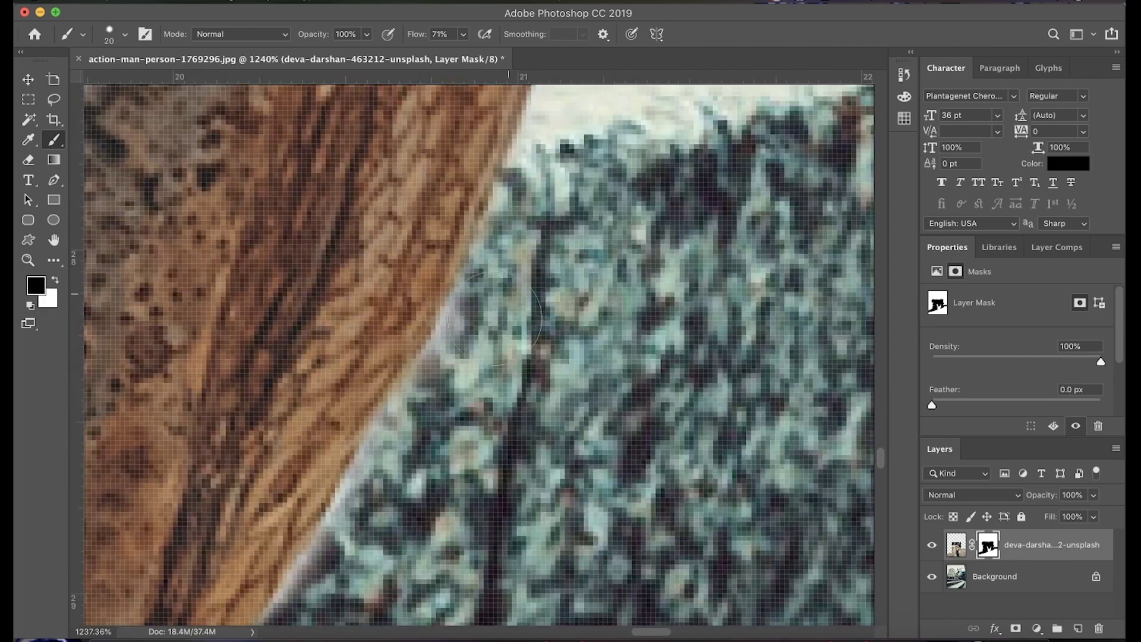
key("v")
scroll(500, 344, "up", 6)
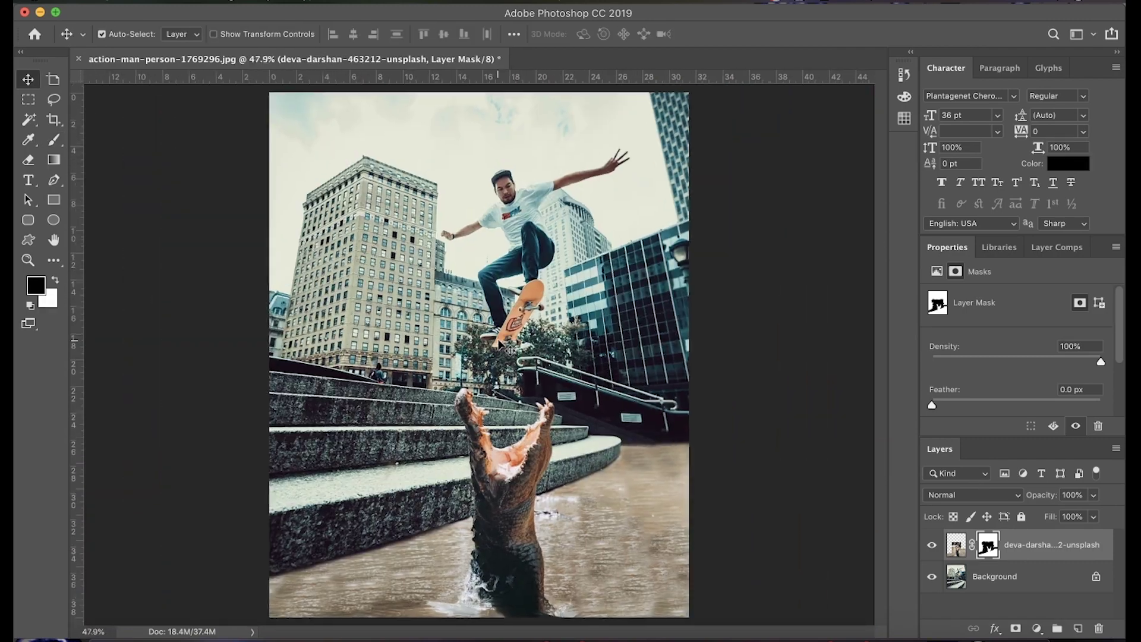
scroll(500, 344, "down", 6)
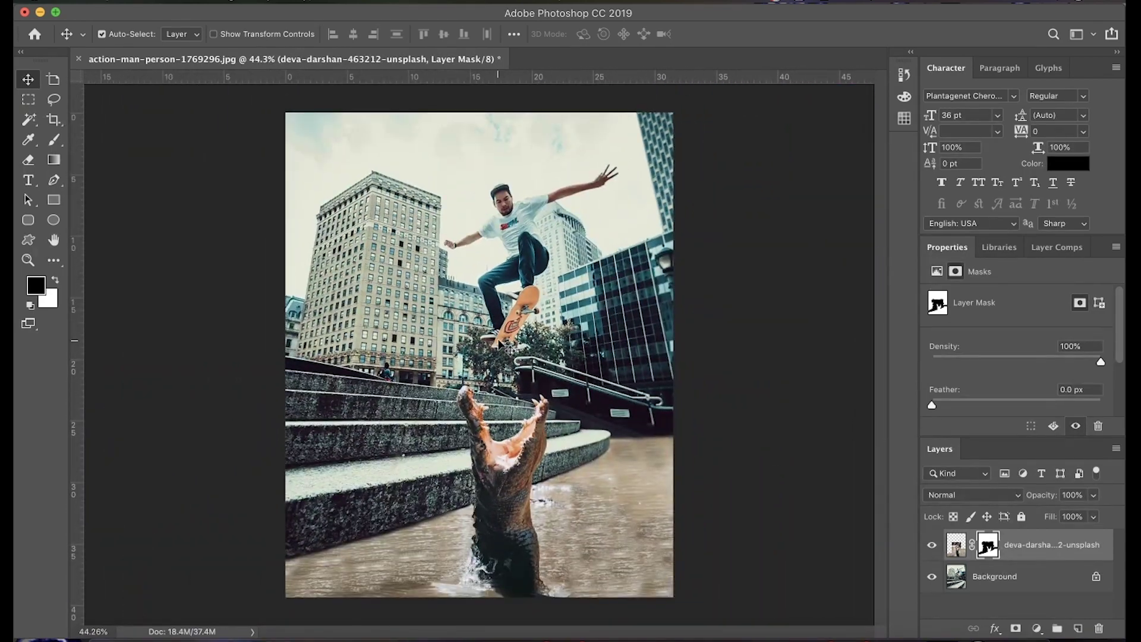
scroll(574, 363, "up", 1)
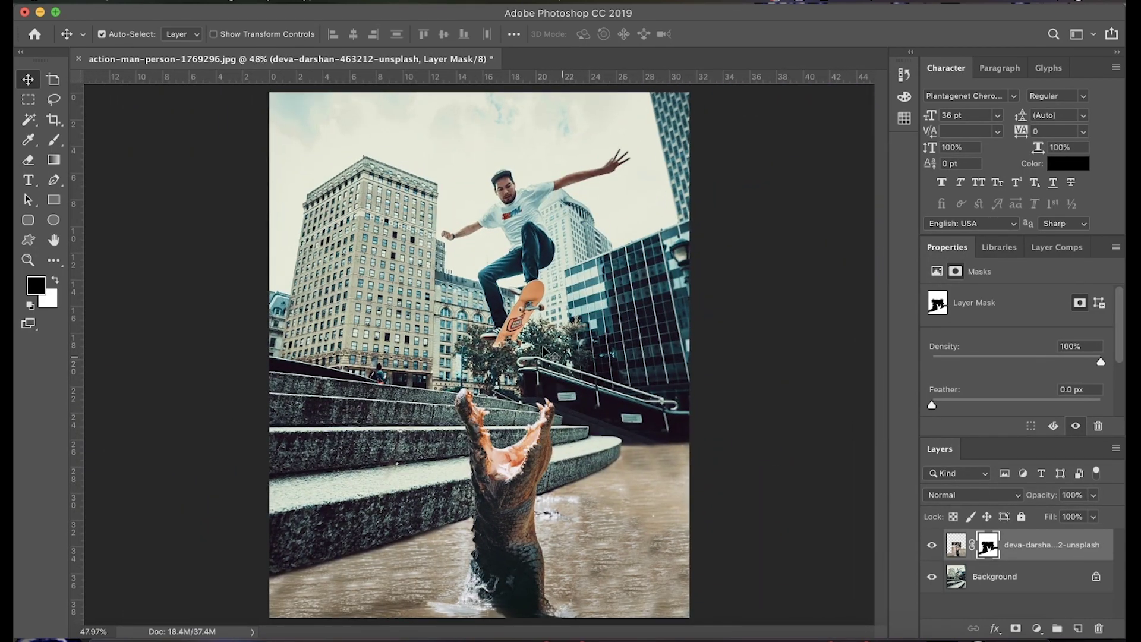